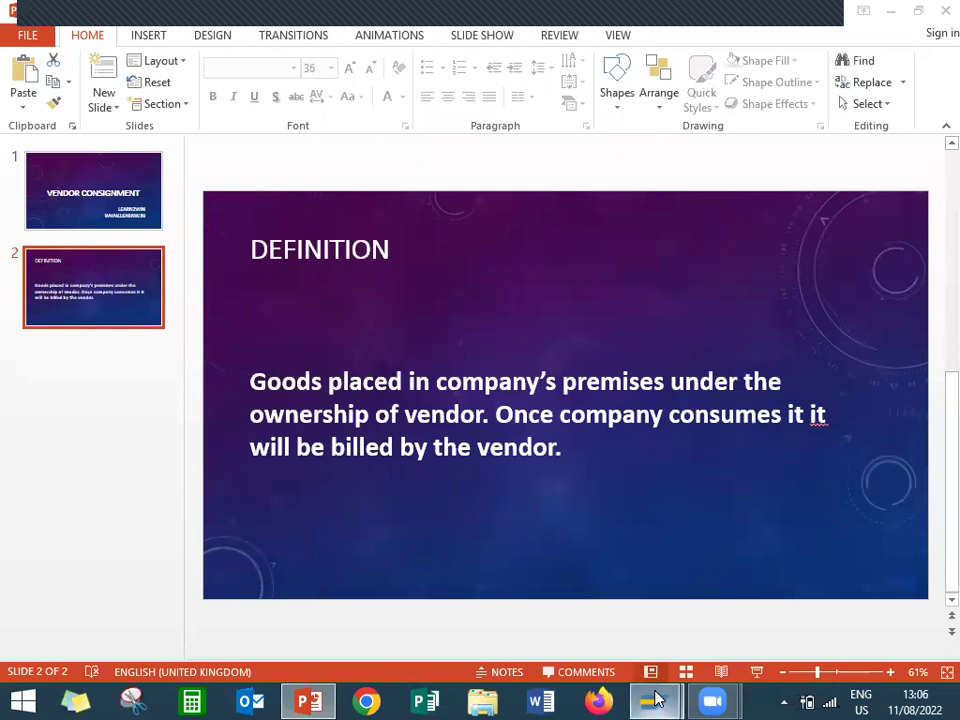
Bring SAP to the front and leave material creation (MM01) for the main menu
mouse_move(657, 700)
click(754, 609)
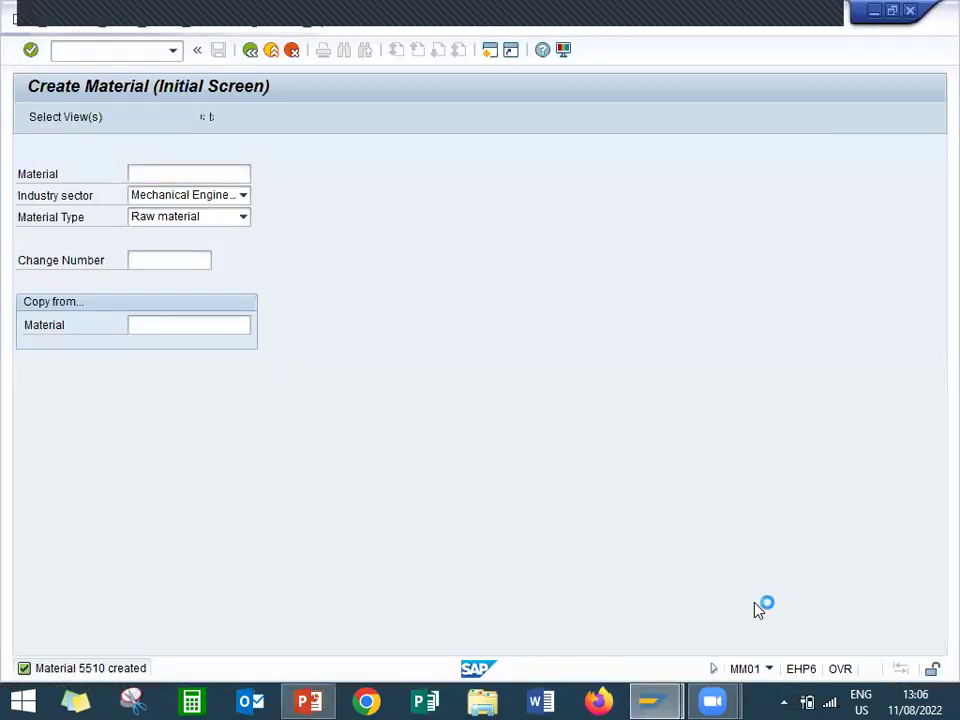
key(F3)
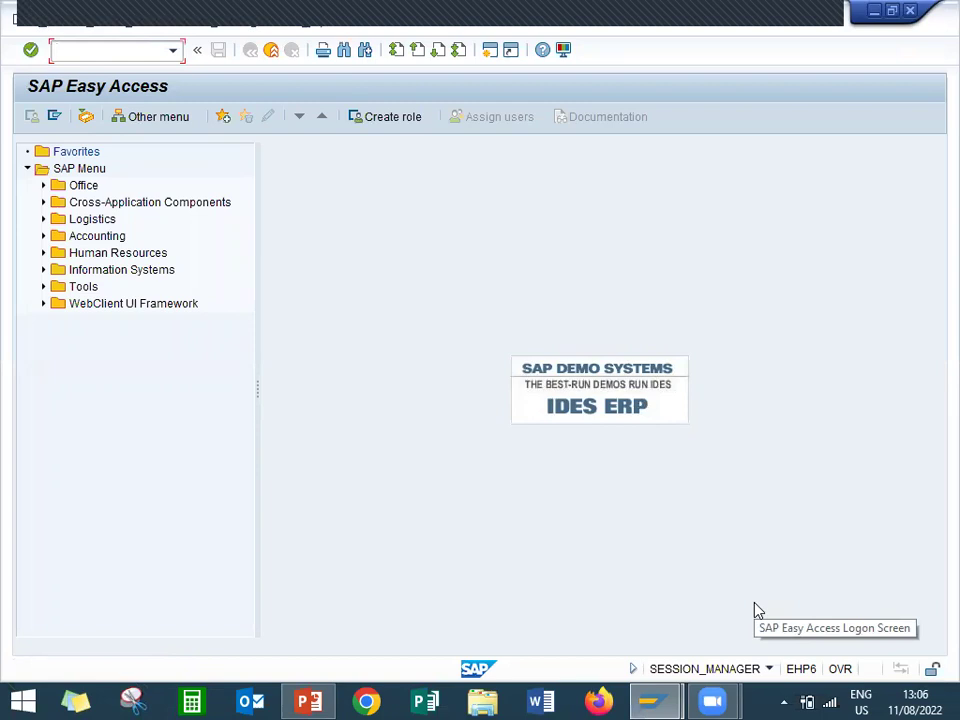
Run ME11 for vendor ROCK, material 5510, purchasing org and plant 1111 as a consignment record
text(M)
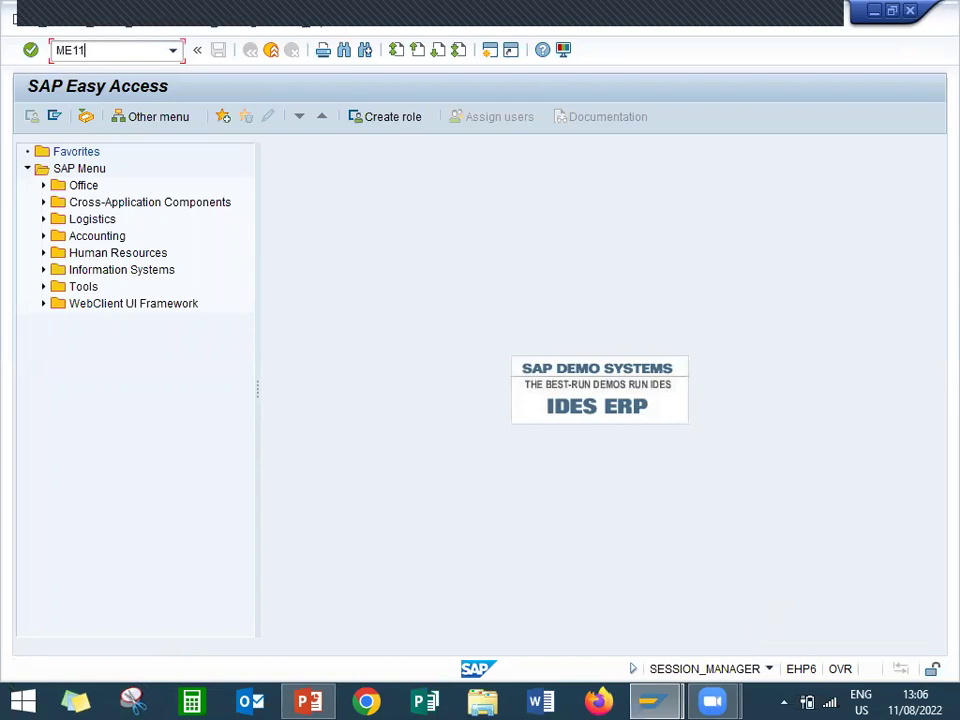
text(E11)
key(Return)
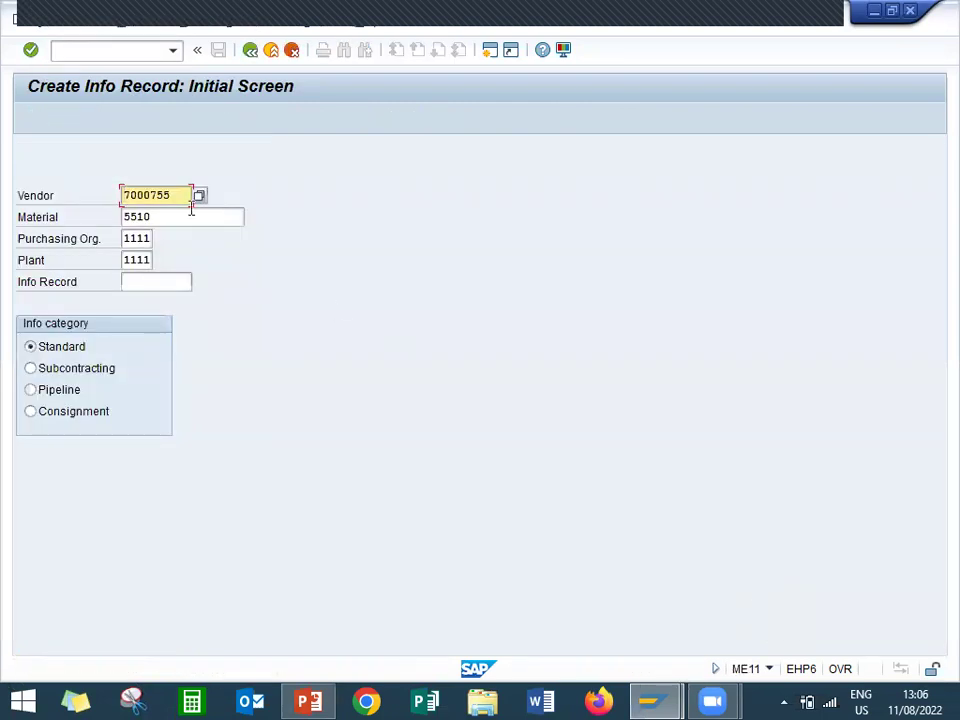
key(Tab)
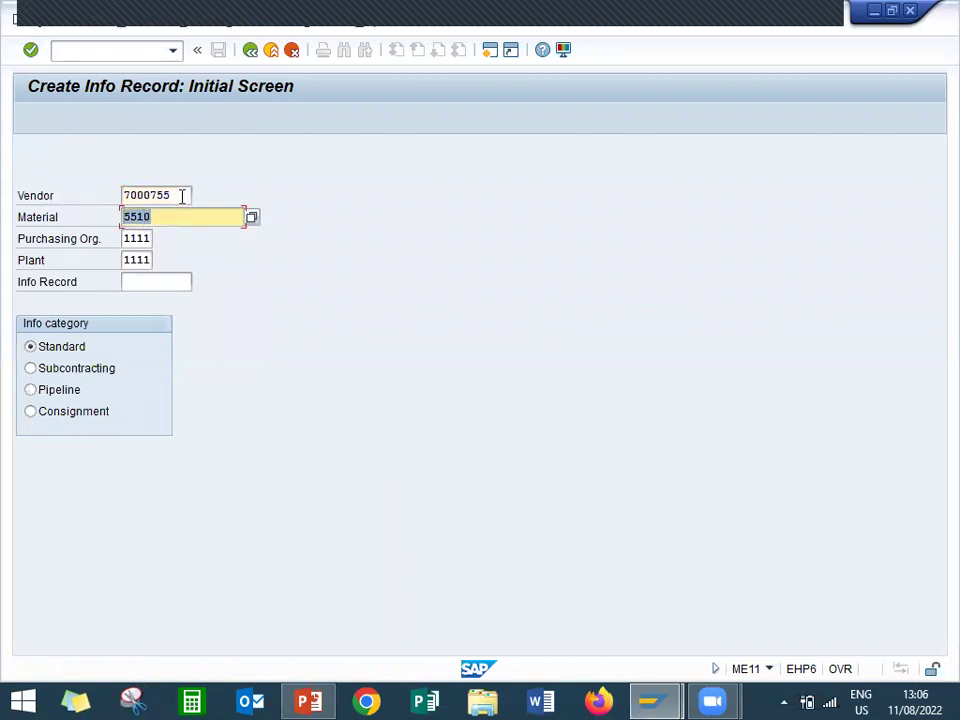
key(shift+Tab)
click(30, 411)
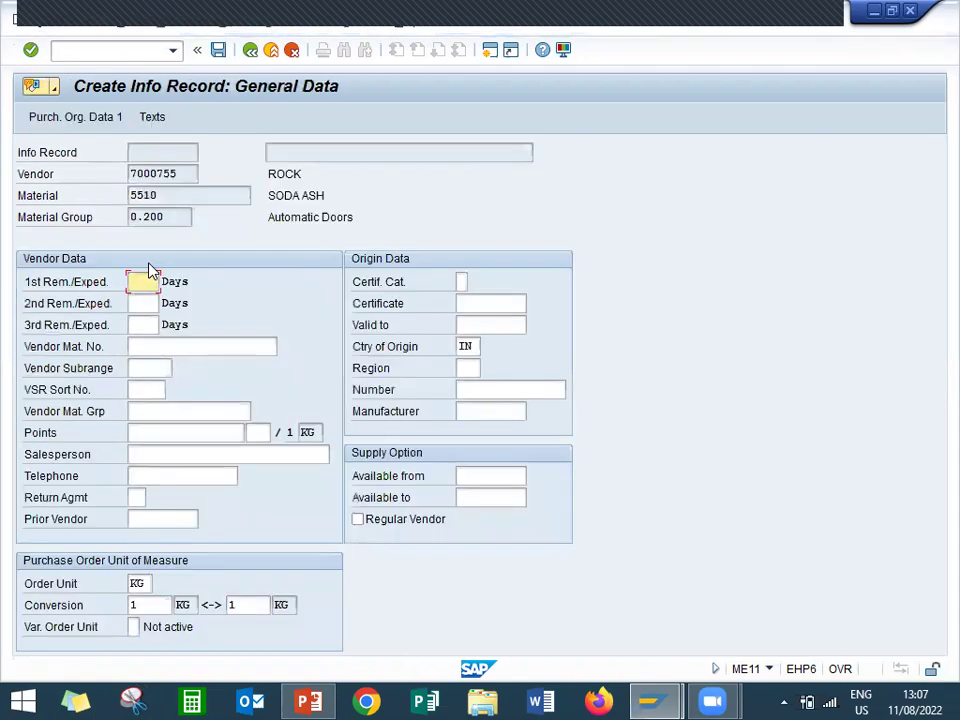
Enter a standard quantity of 100 KG and a net price of 1,500 INR
key(Return)
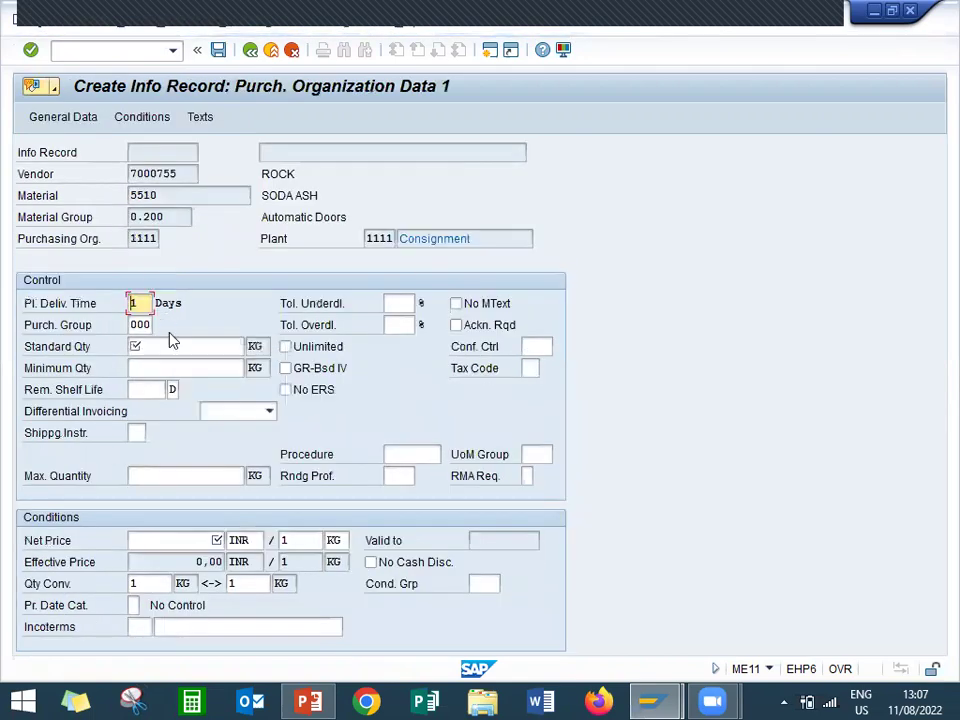
click(170, 345)
text(100)
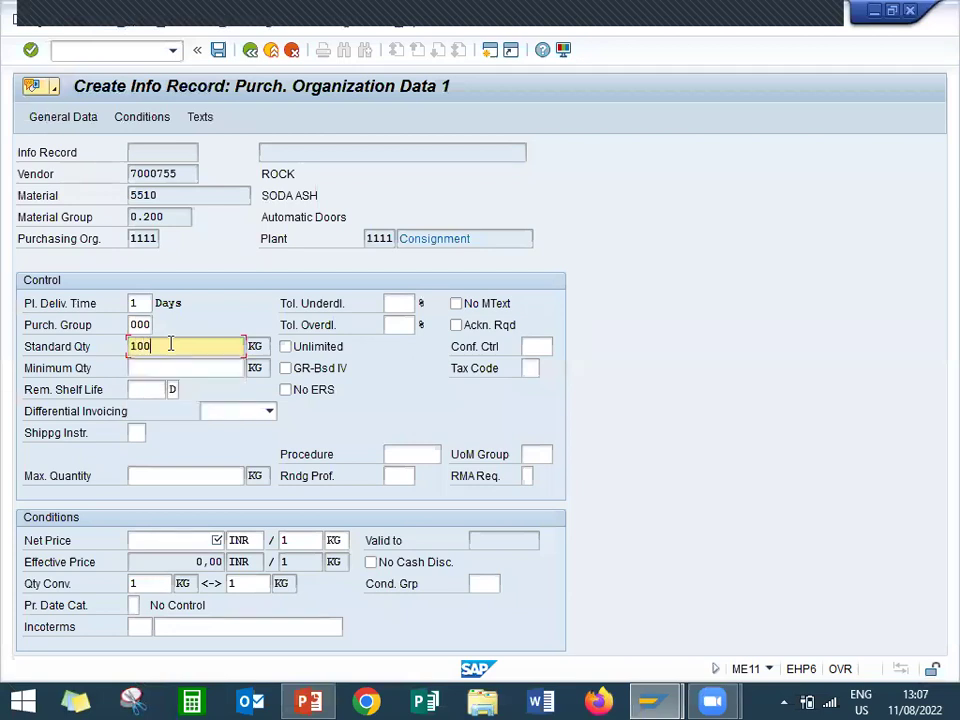
click(176, 543)
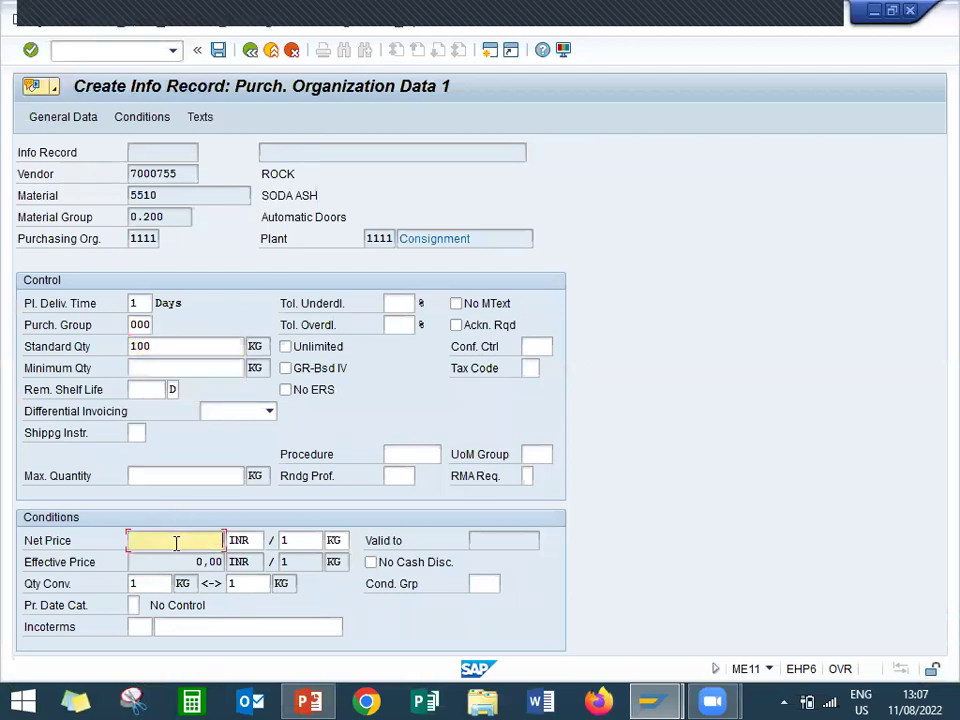
text(1500)
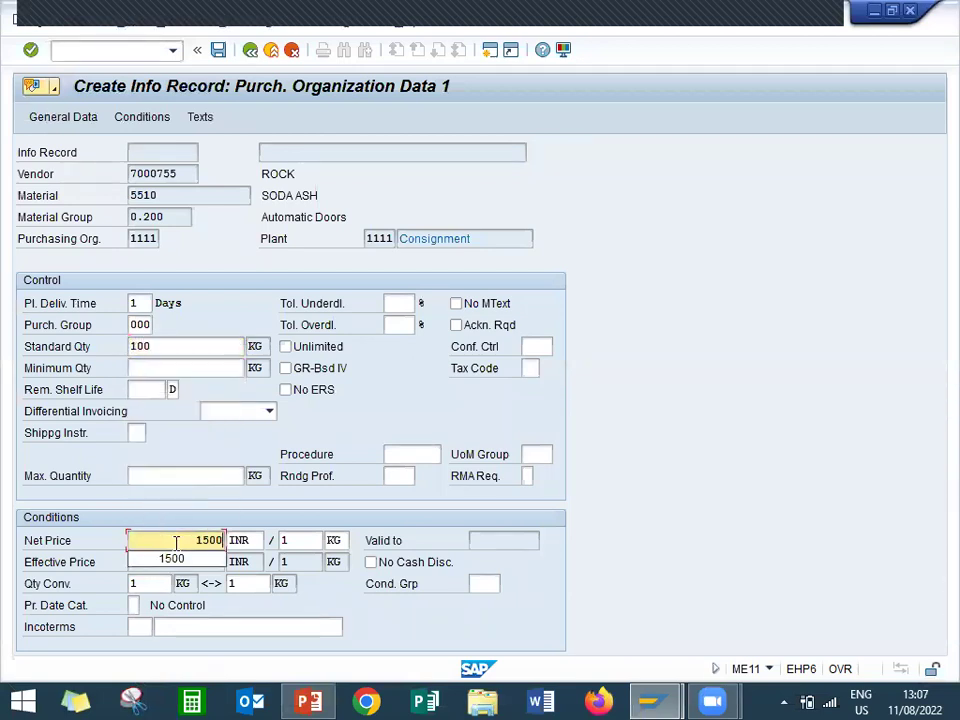
key(Return)
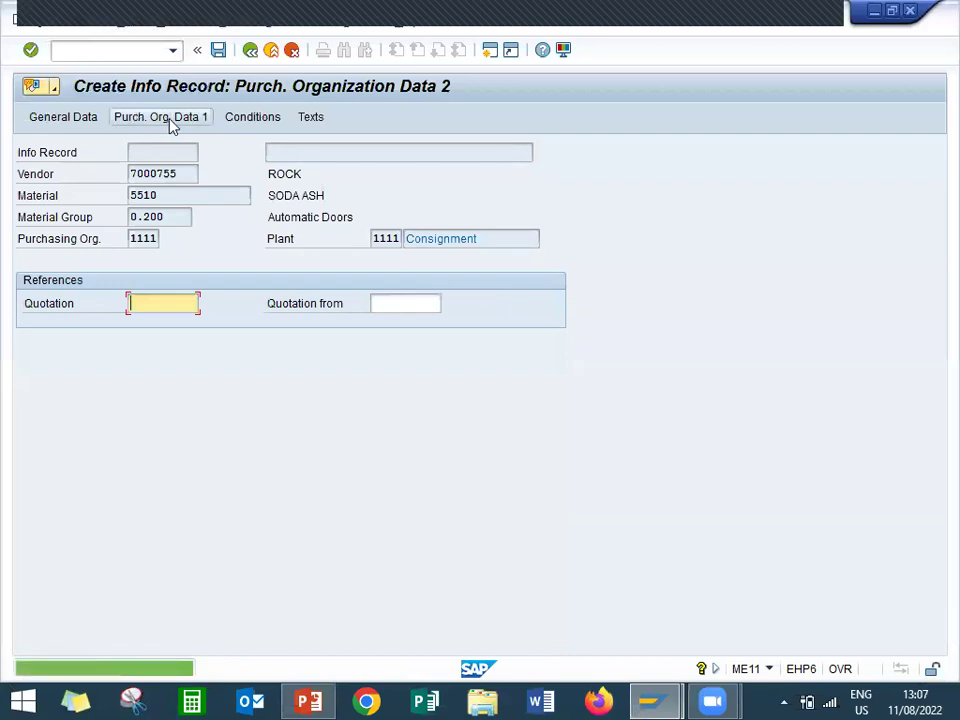
Set tax code A1 on Purch. Org. Data 1 and save the info record
click(174, 118)
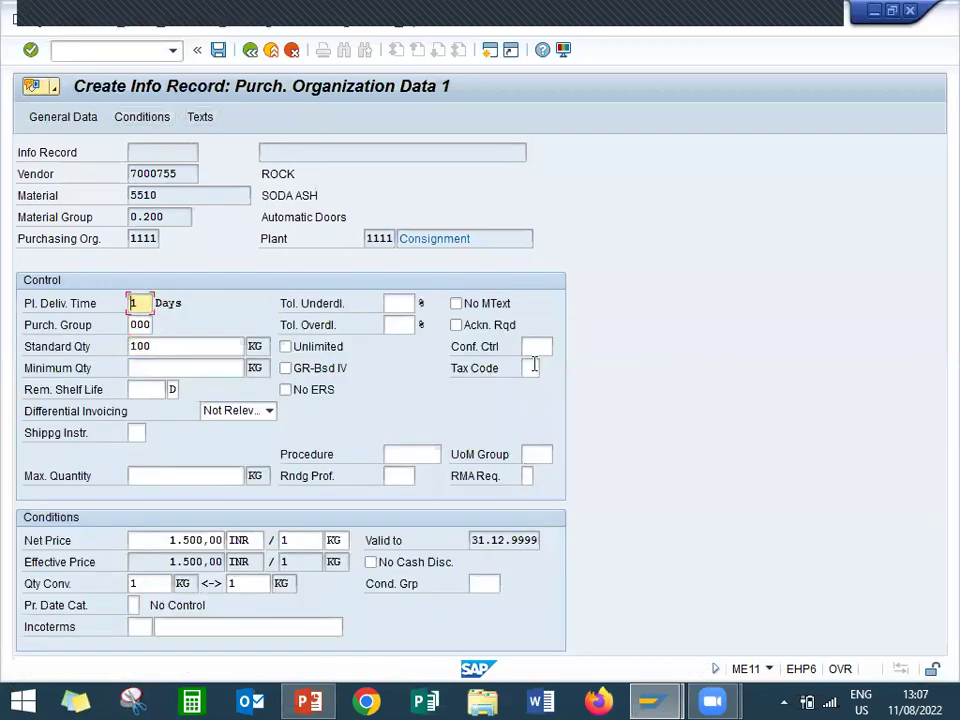
click(530, 369)
click(547, 368)
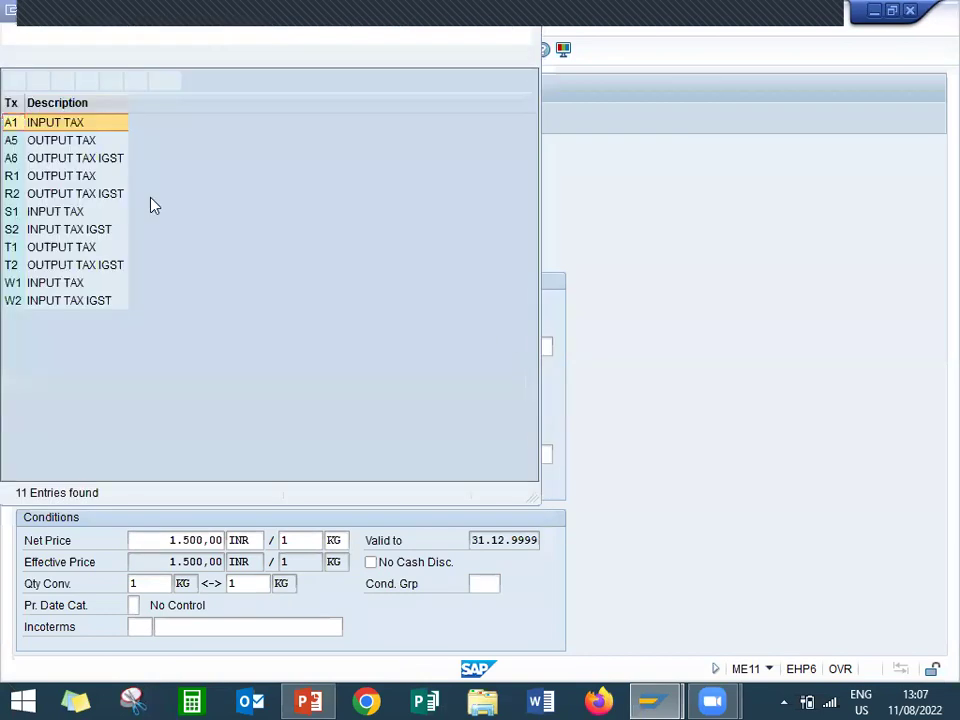
double_click(84, 124)
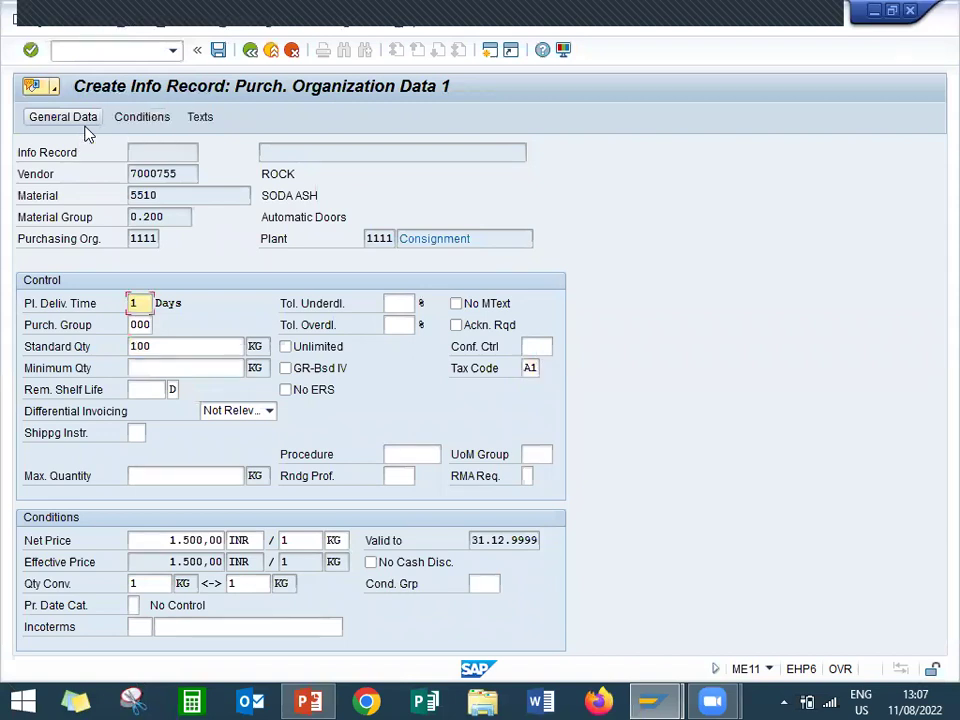
click(219, 52)
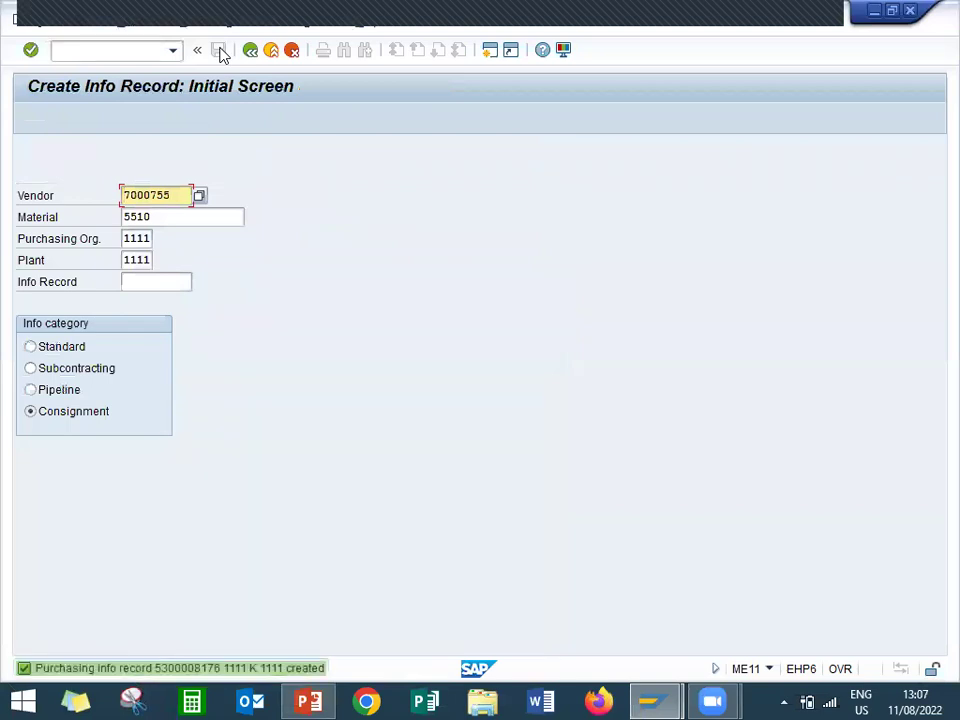
Open ME21N for vendor 7000755 with purchasing org 1111 and purchasing group 000
key(F3)
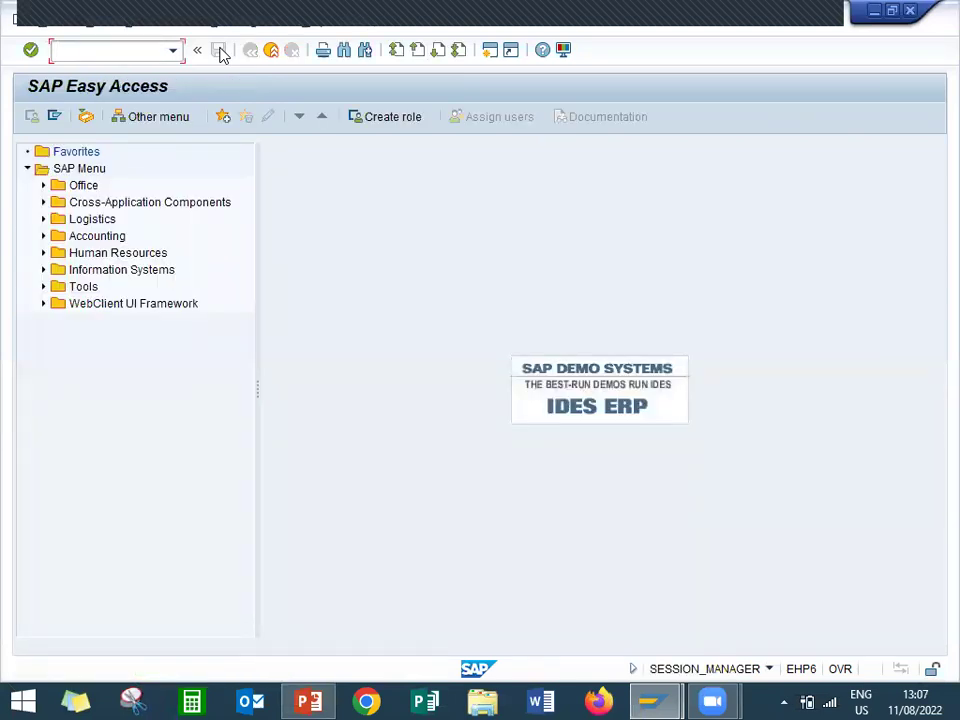
key(Return)
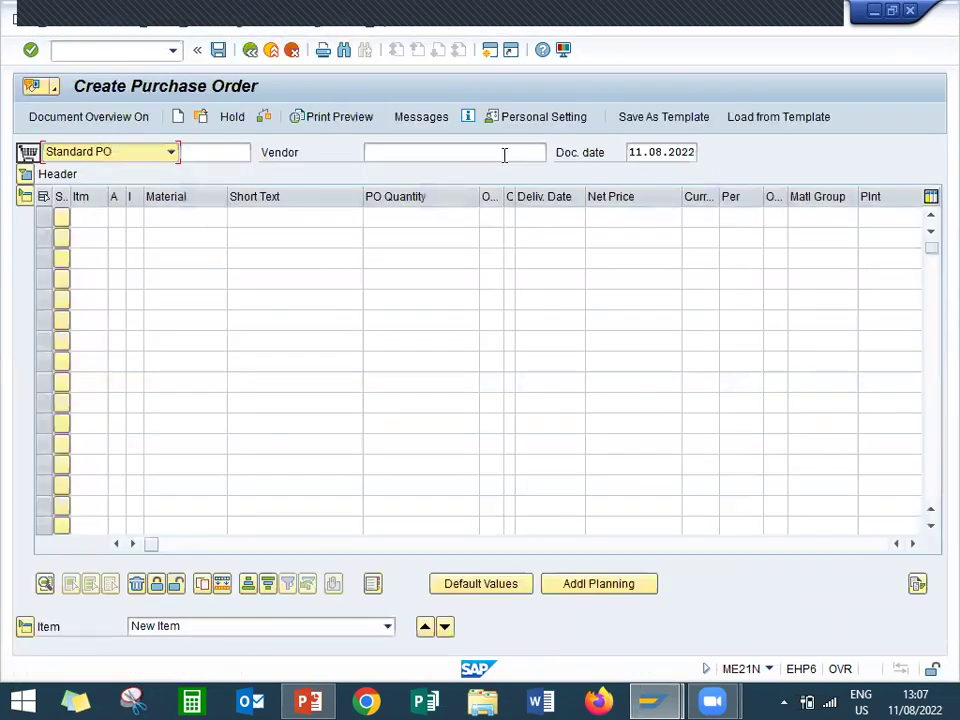
text(700)
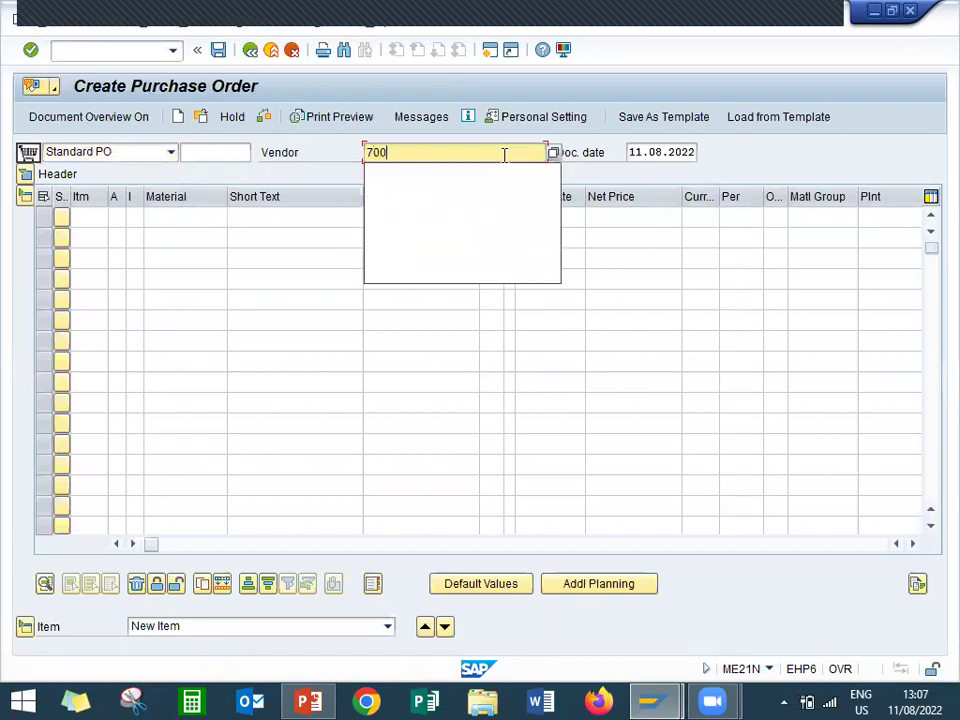
text(0755)
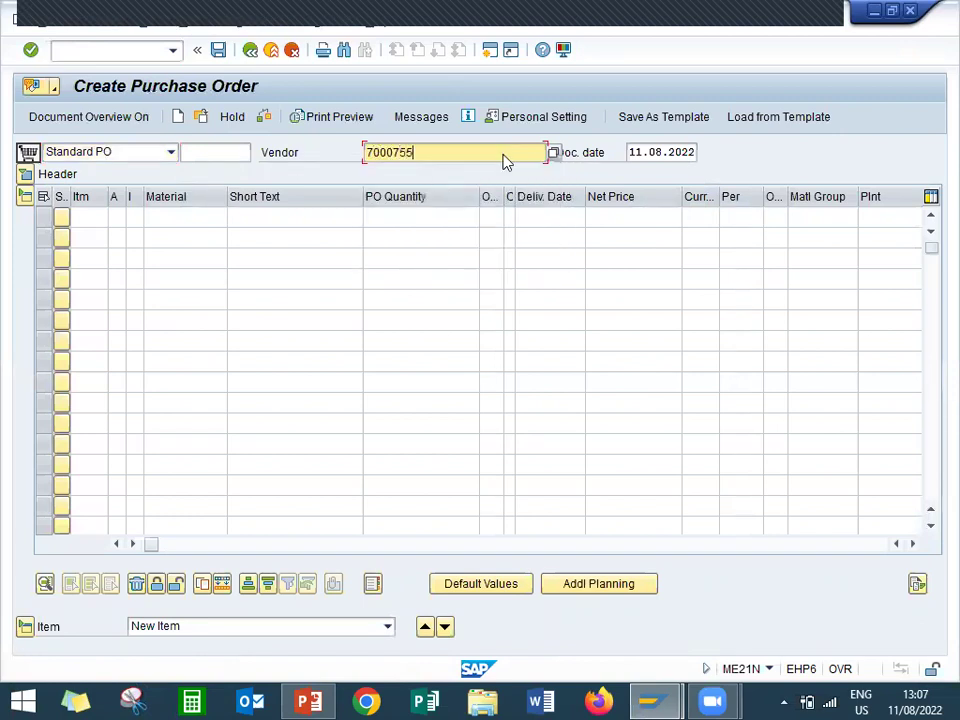
key(Return)
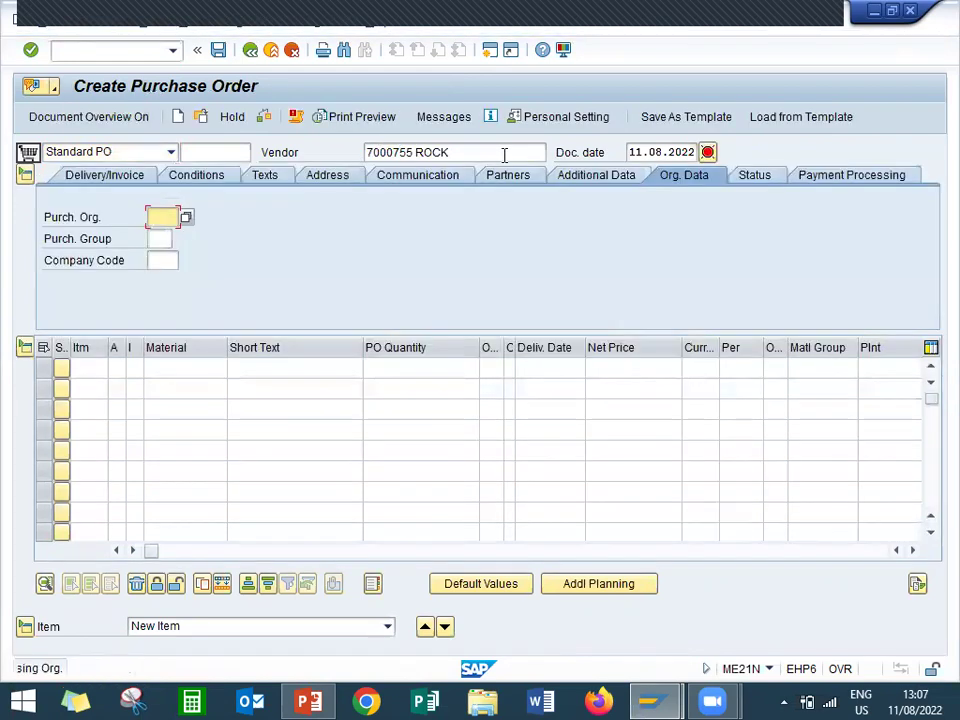
text(1111)
key(Return)
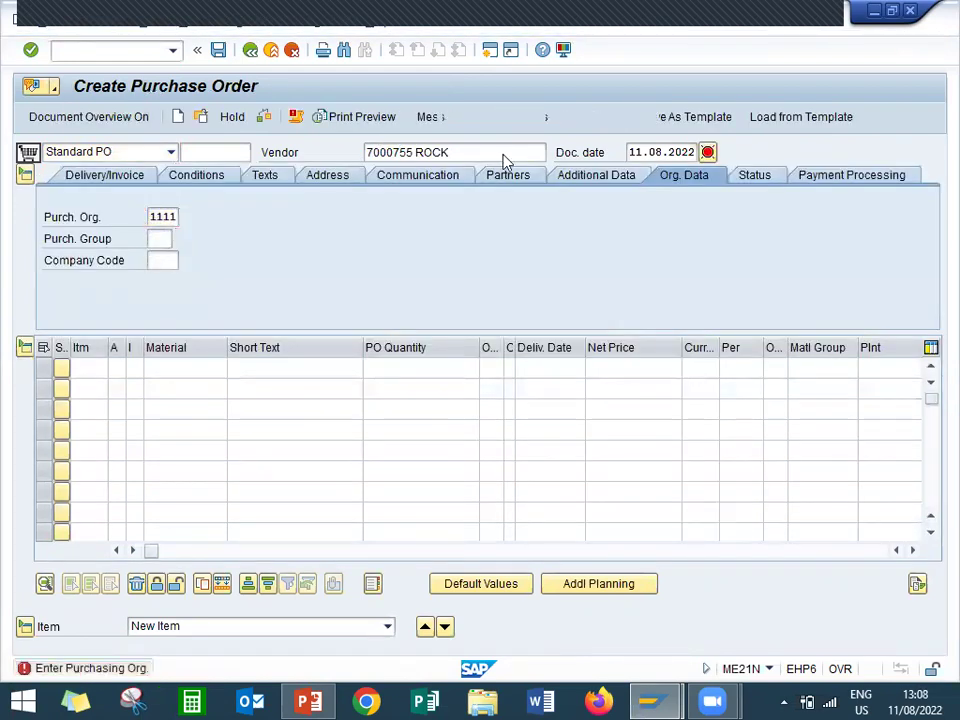
text(000)
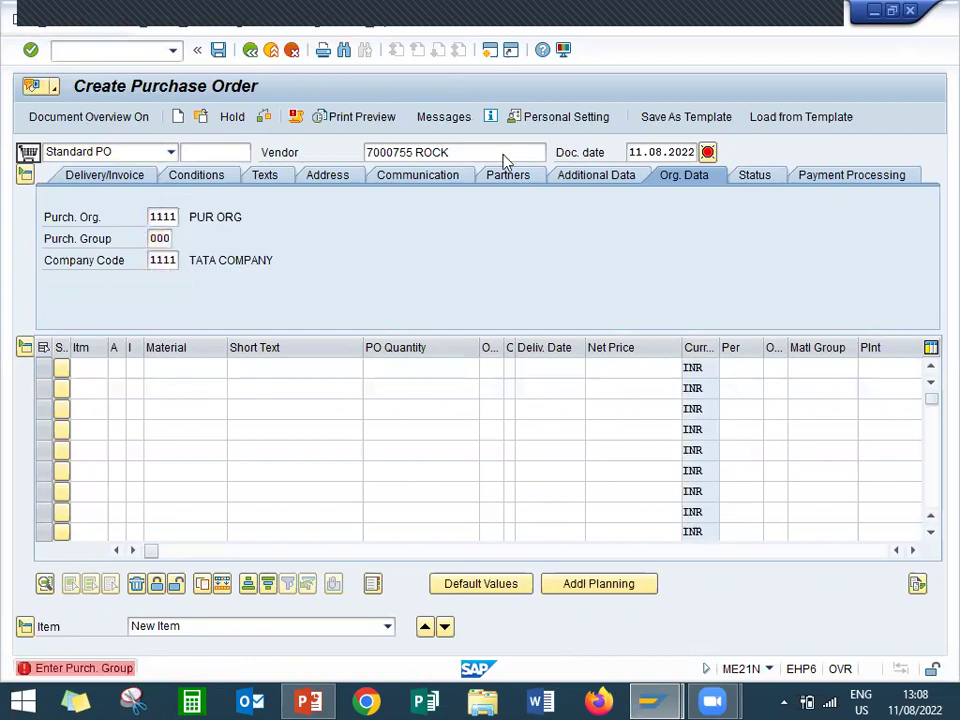
key(Return)
Enter material 5510 (SODA ASH) on the first purchase order item
click(215, 368)
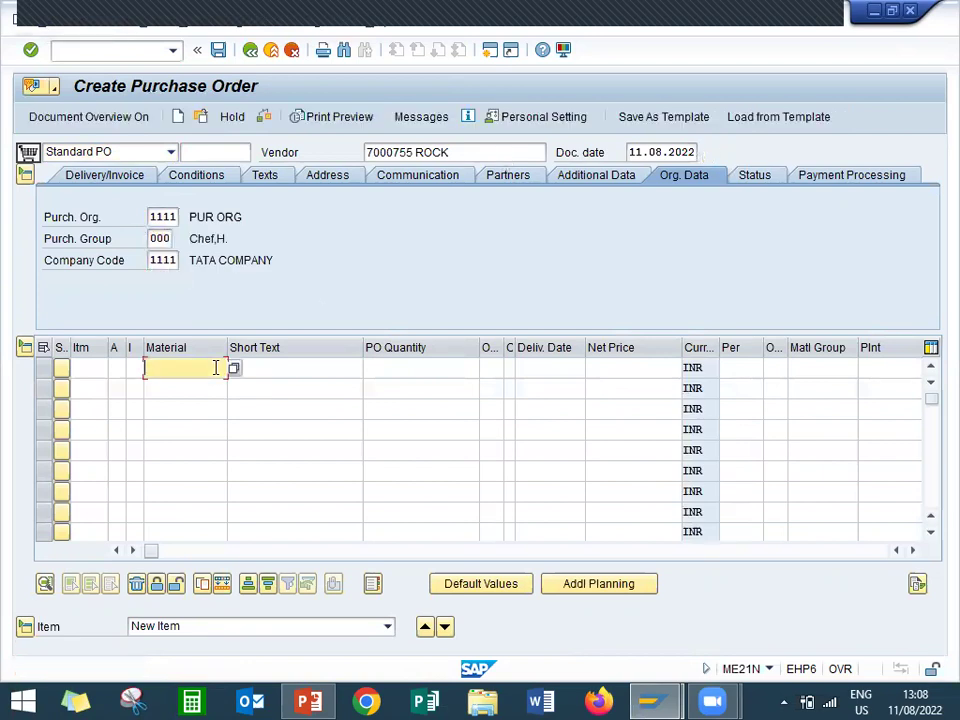
text(5510)
key(Return)
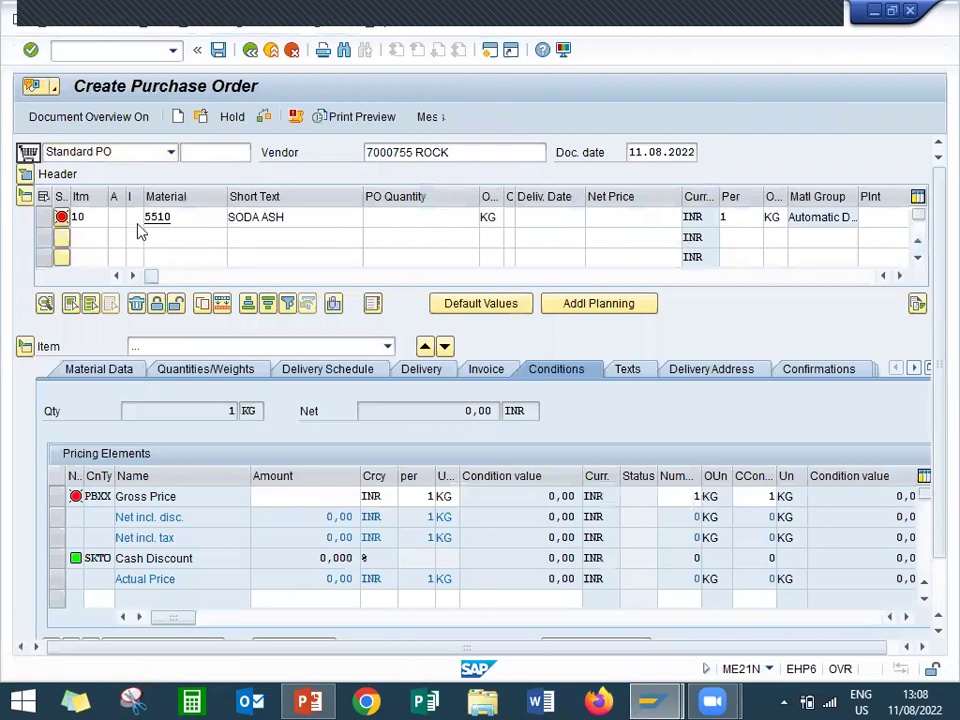
Give item 10 the consignment item category and a plant from the input history
click(134, 217)
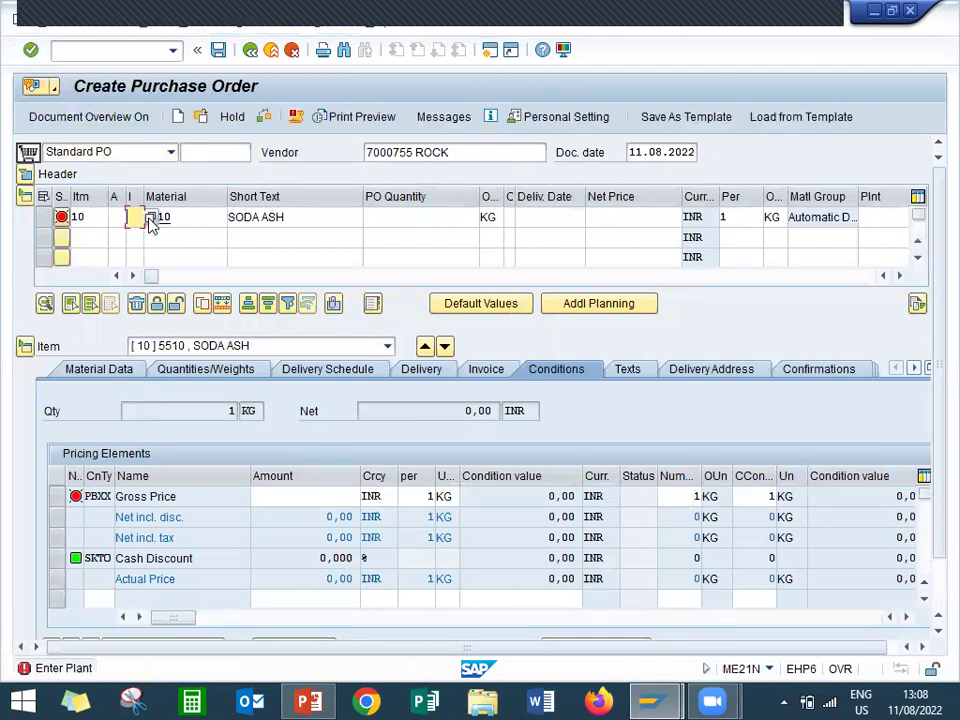
click(150, 219)
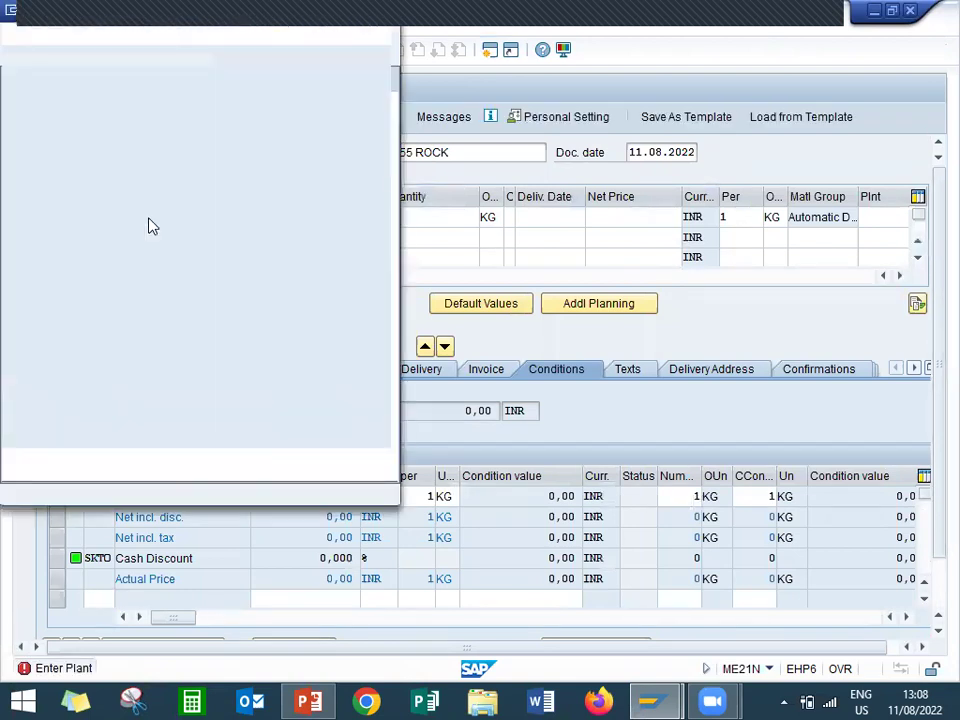
double_click(60, 158)
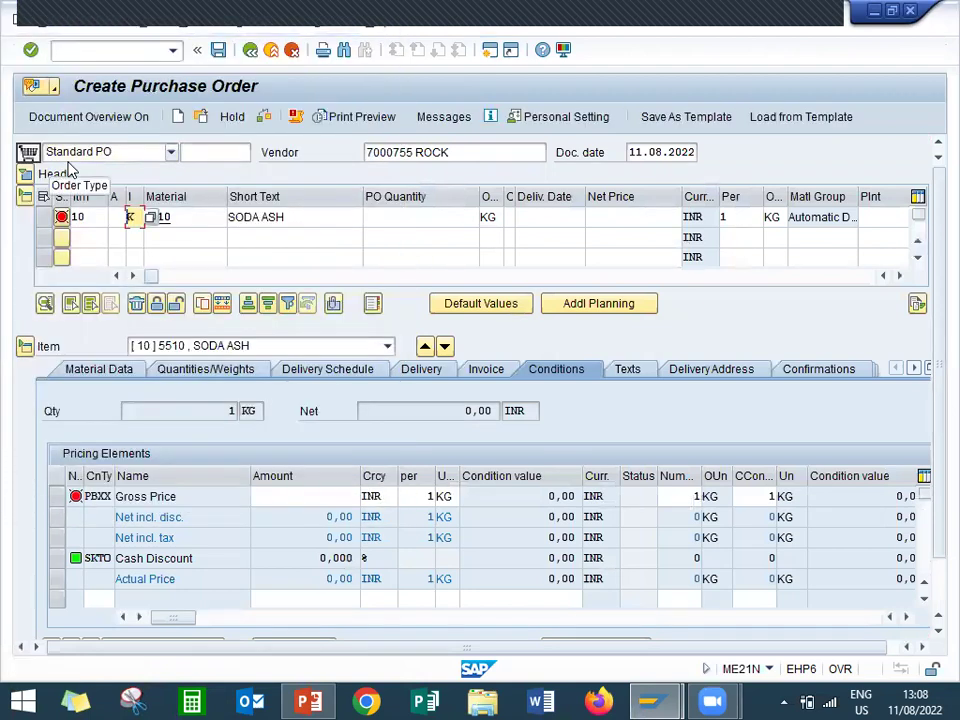
key(Return)
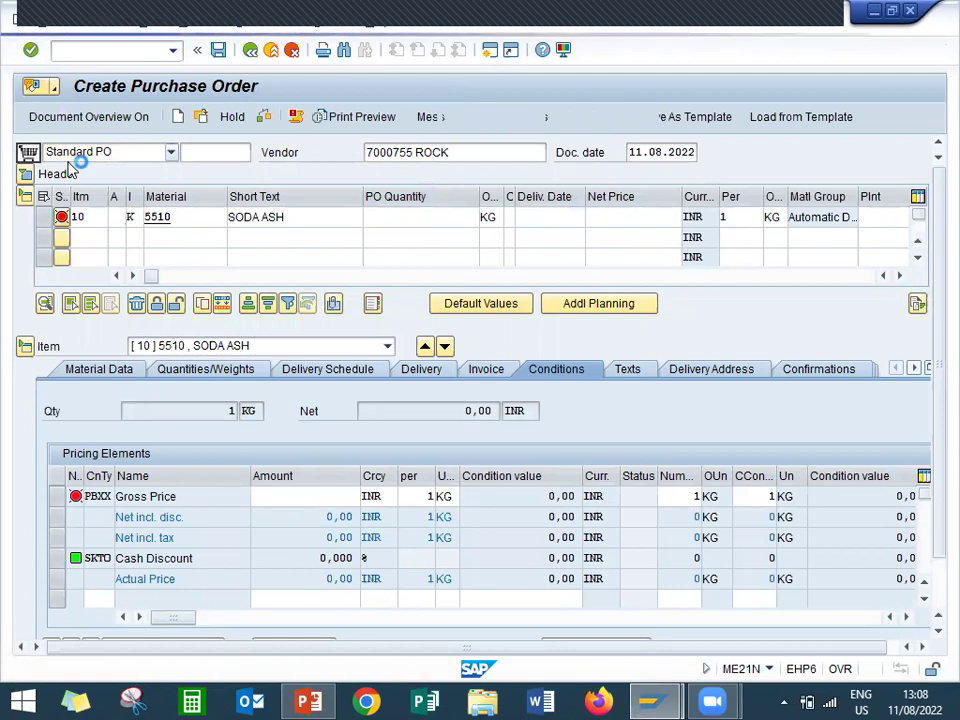
key(BackSpace)
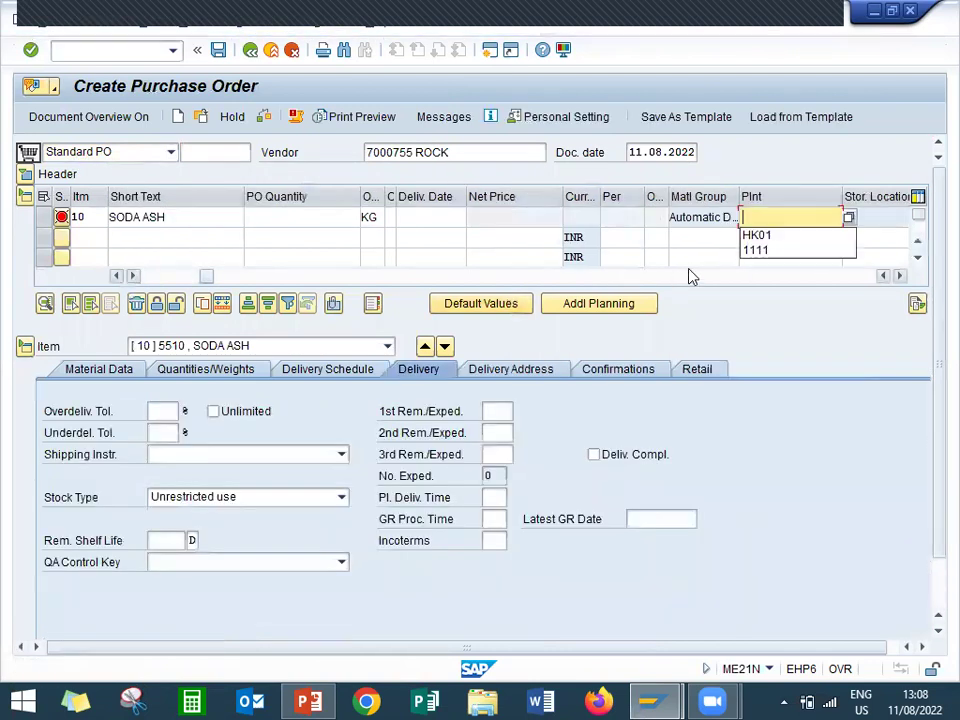
key(Down)
key(Return)
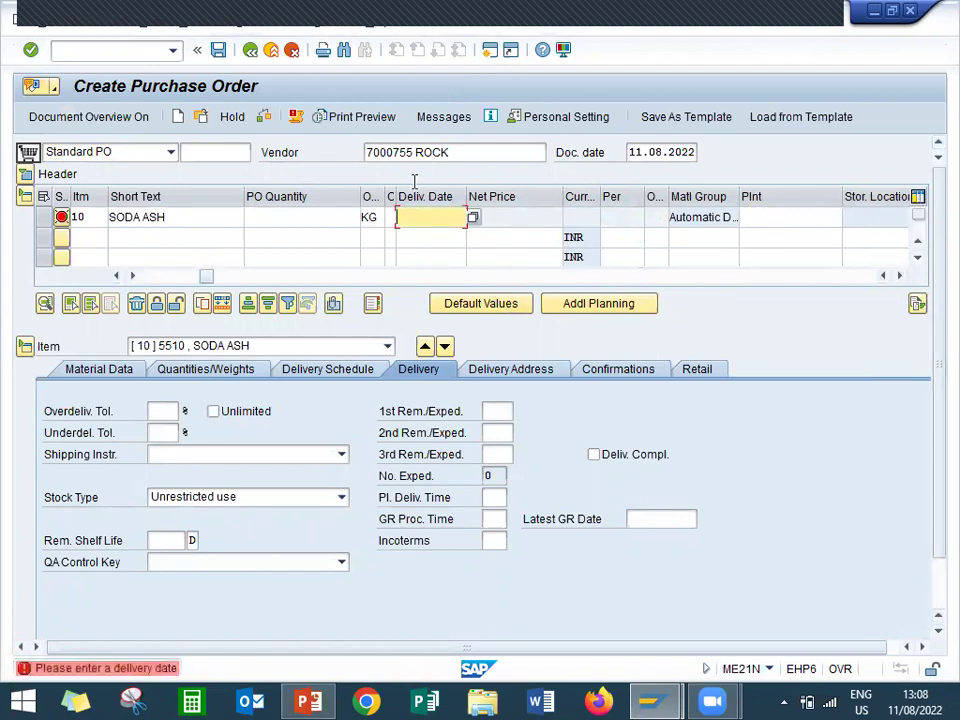
Set the item's delivery date to 13.08.2022 and order quantity to 10 KG
click(472, 219)
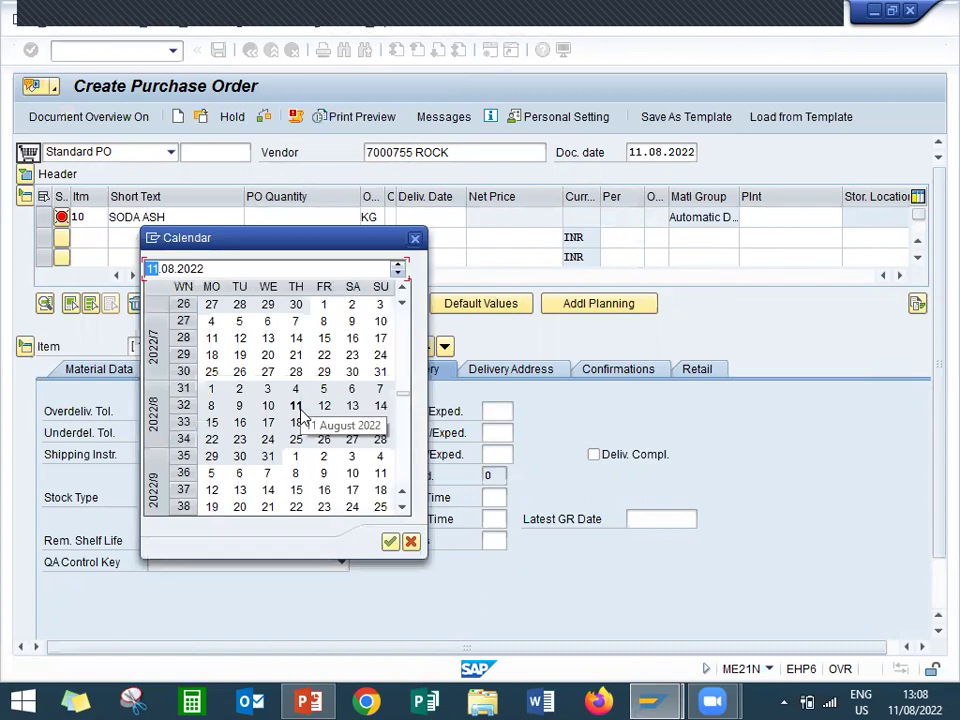
double_click(350, 409)
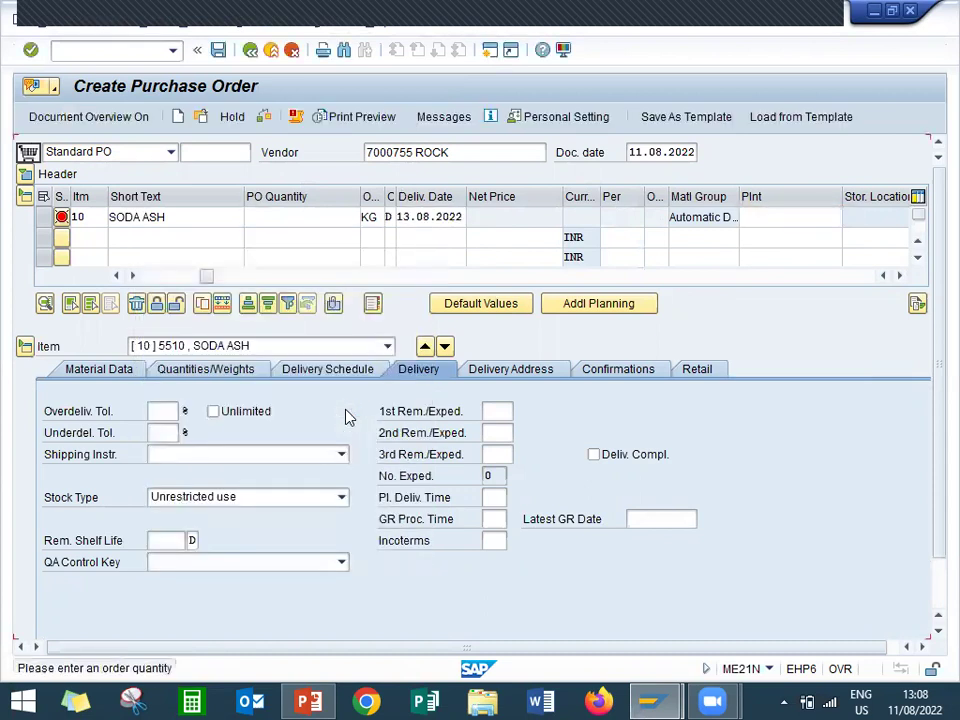
text(10)
key(Return)
Set the item's plant to 1111 (TATA PLANT) and storage location to 1111 (ROH)
click(767, 216)
click(760, 235)
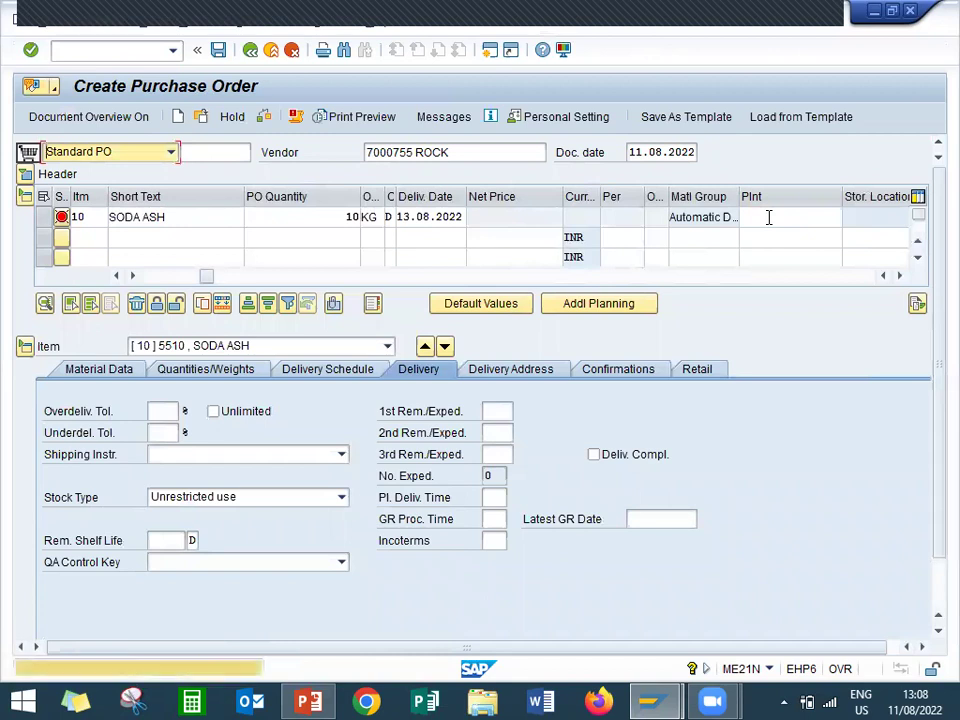
click(767, 216)
text(1111)
key(Return)
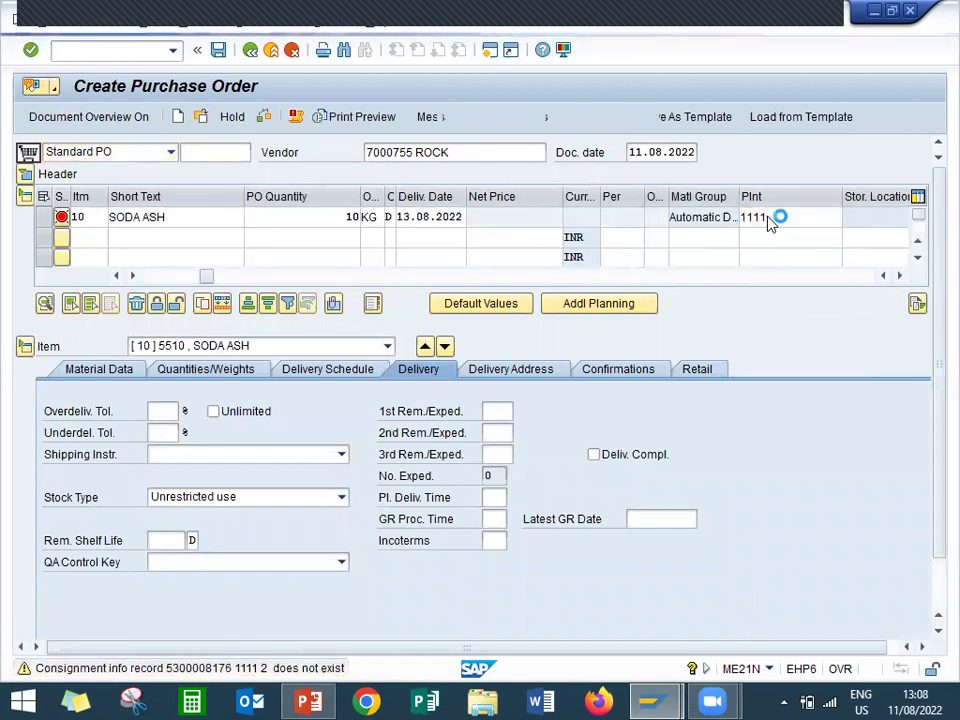
click(874, 217)
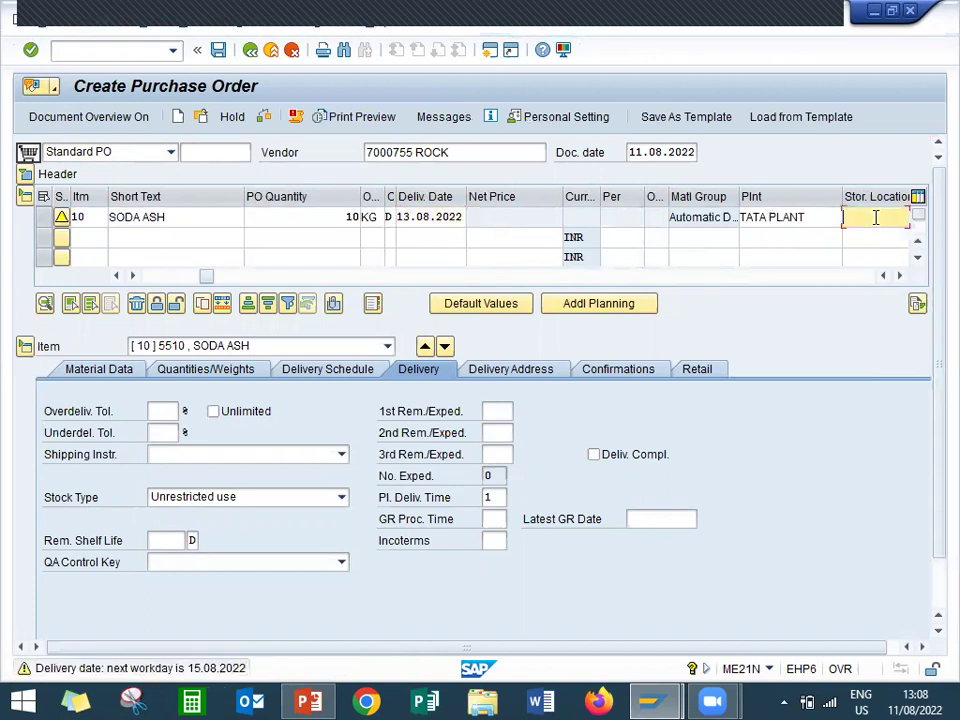
text(1111)
key(Return)
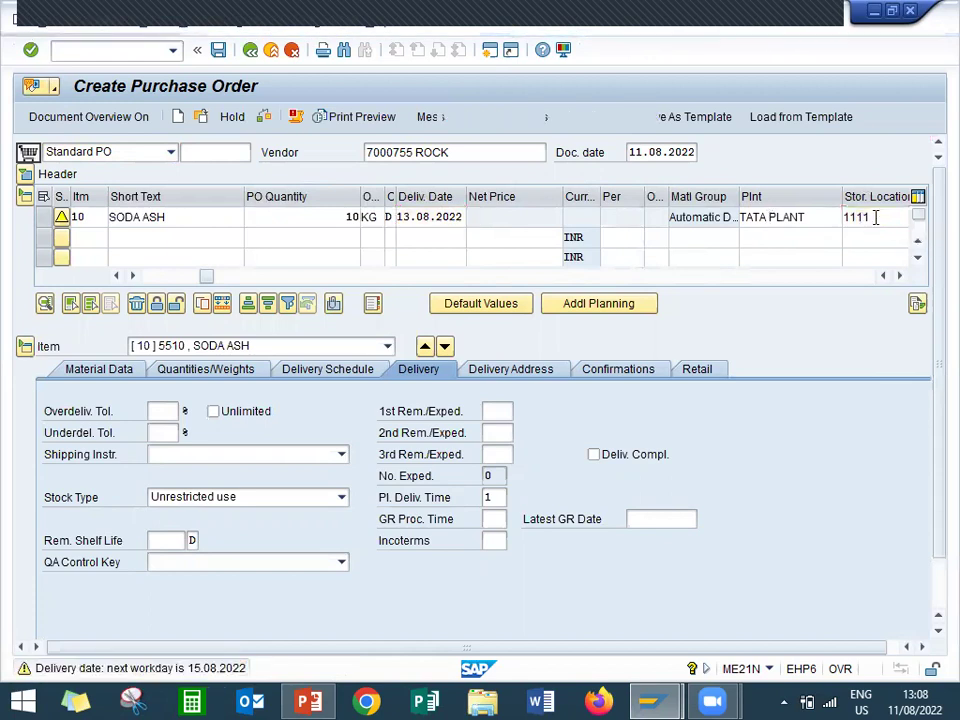
click(156, 276)
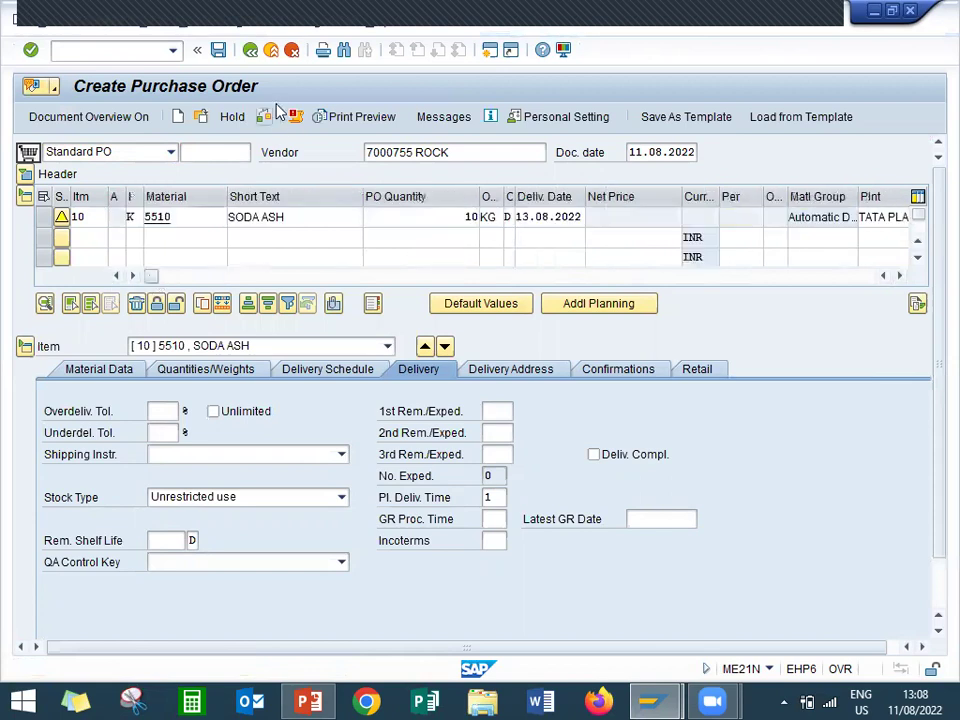
Save the consignment purchase order to create the Standard PO
click(219, 50)
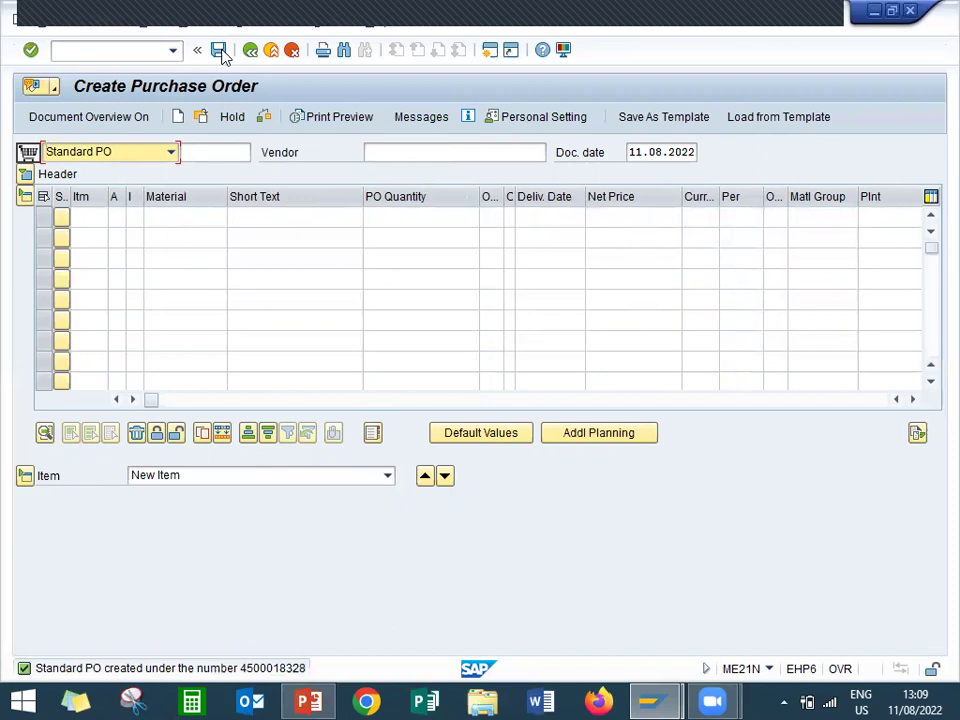
In MIGO, load the new purchase order, mark the item OK and post the 10 KG receipt
key(F3)
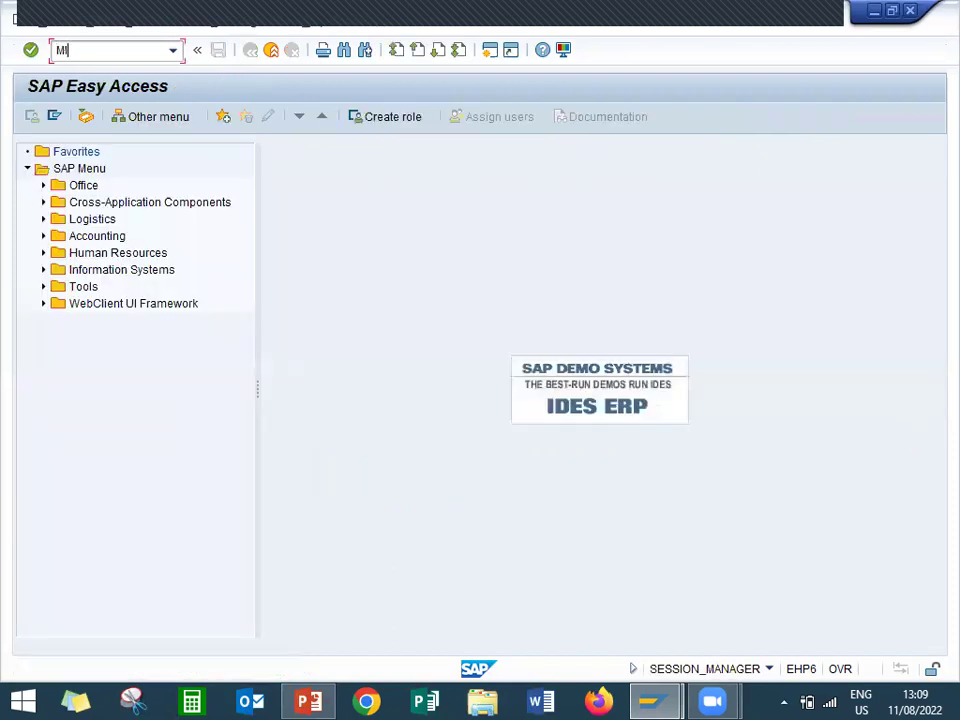
key(Return)
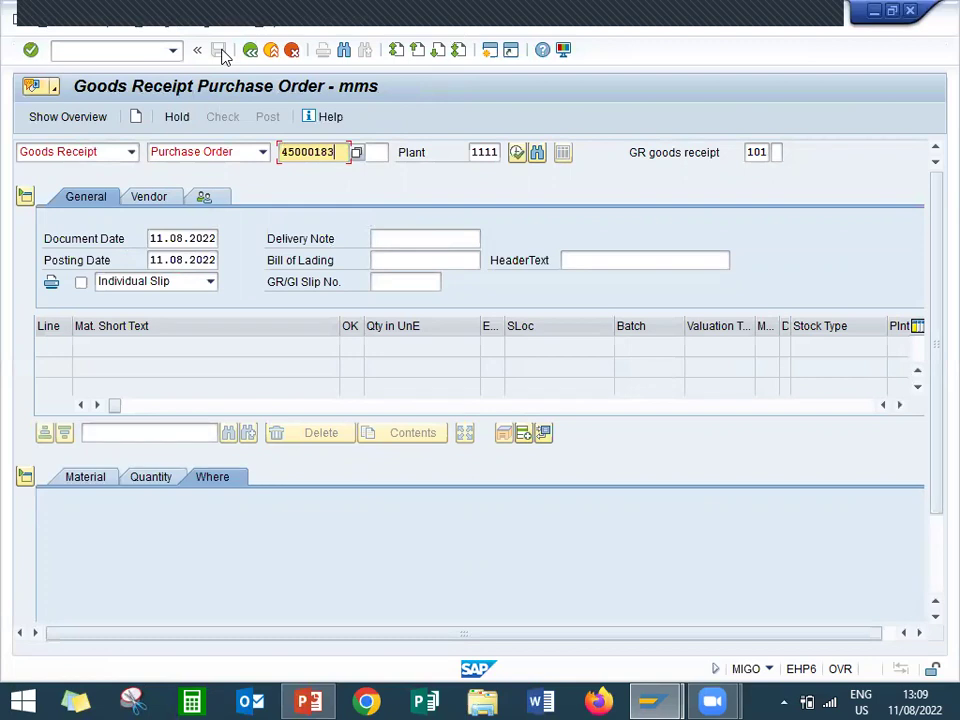
key(Return)
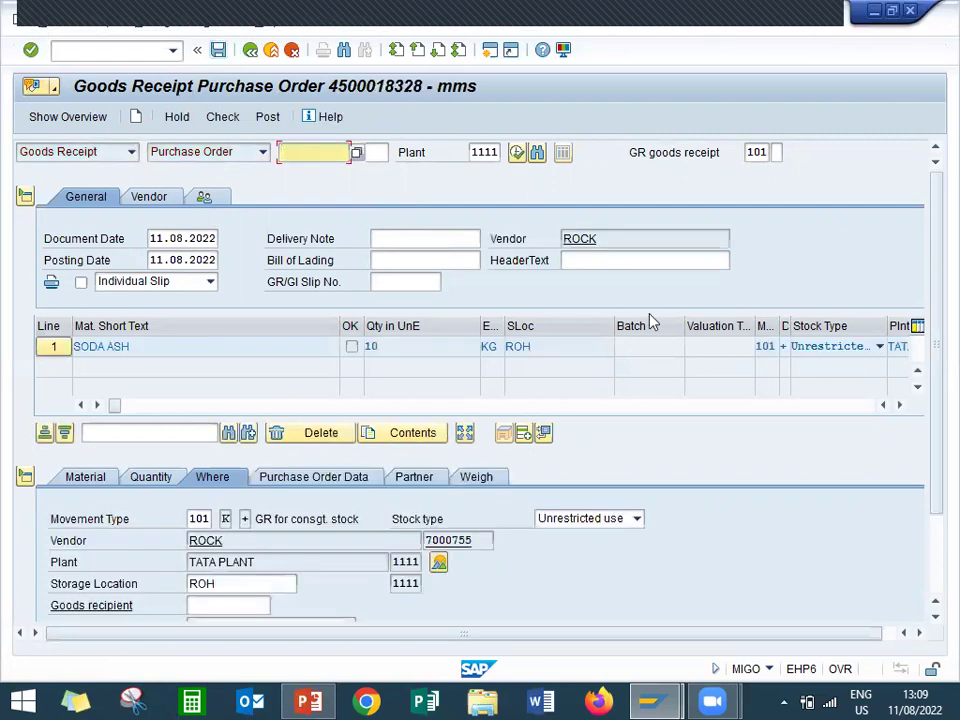
drag(934, 448, 933, 478)
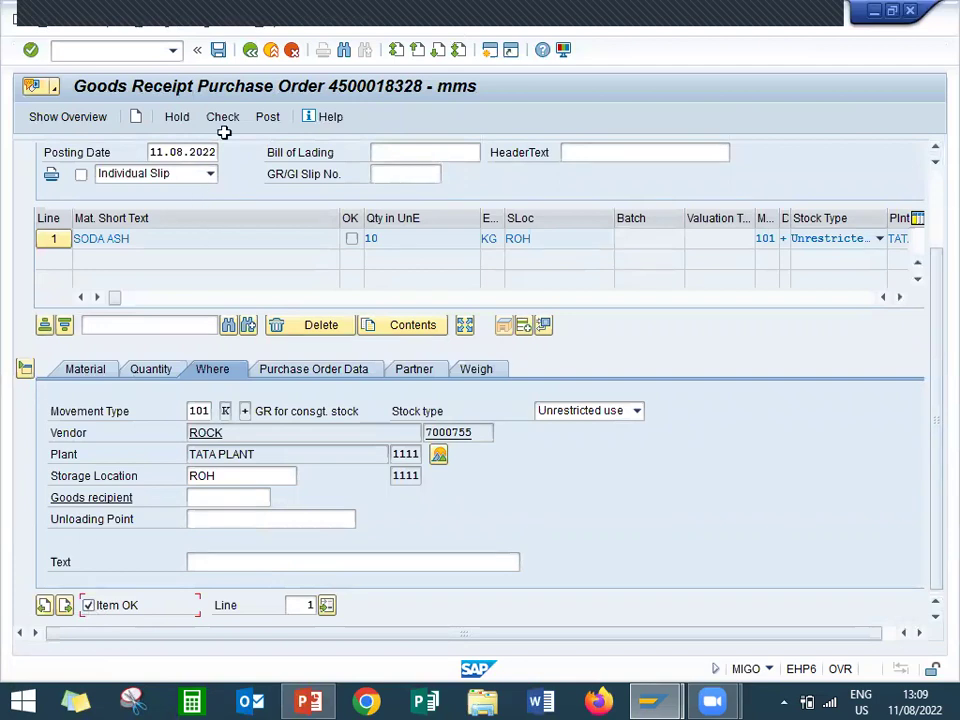
click(270, 118)
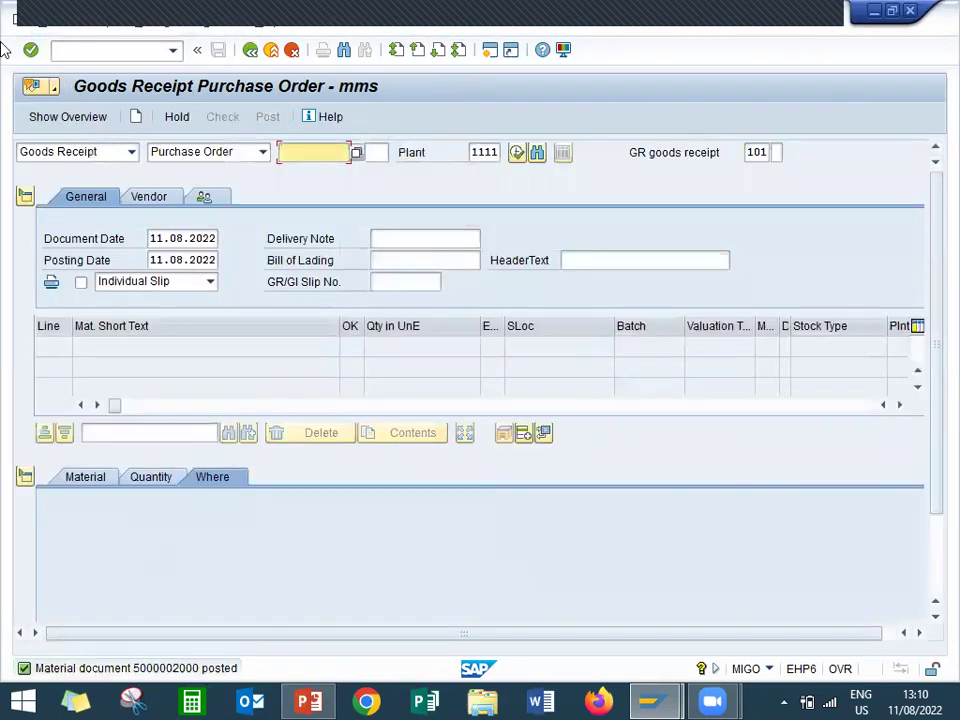
Run MMBE for material 5510, plant 1111, storage location 1111 to check consignment stock
click(76, 49)
text(/NMMBE)
key(Return)
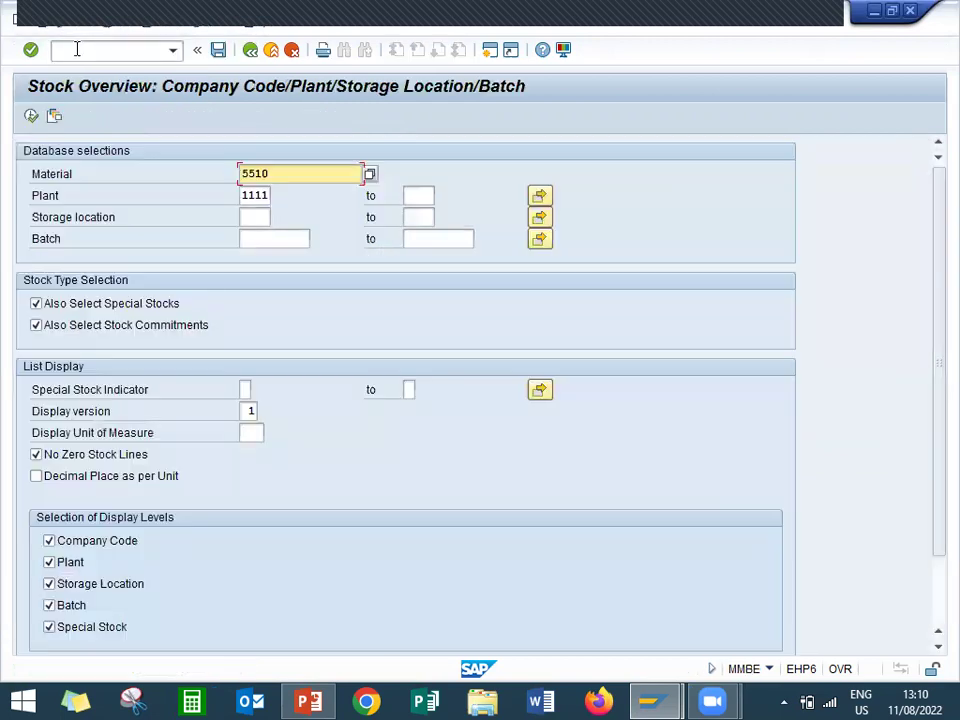
key(Tab)
key(Tab)
key(Down)
key(Down)
key(Down)
key(Down)
key(Down)
key(Return)
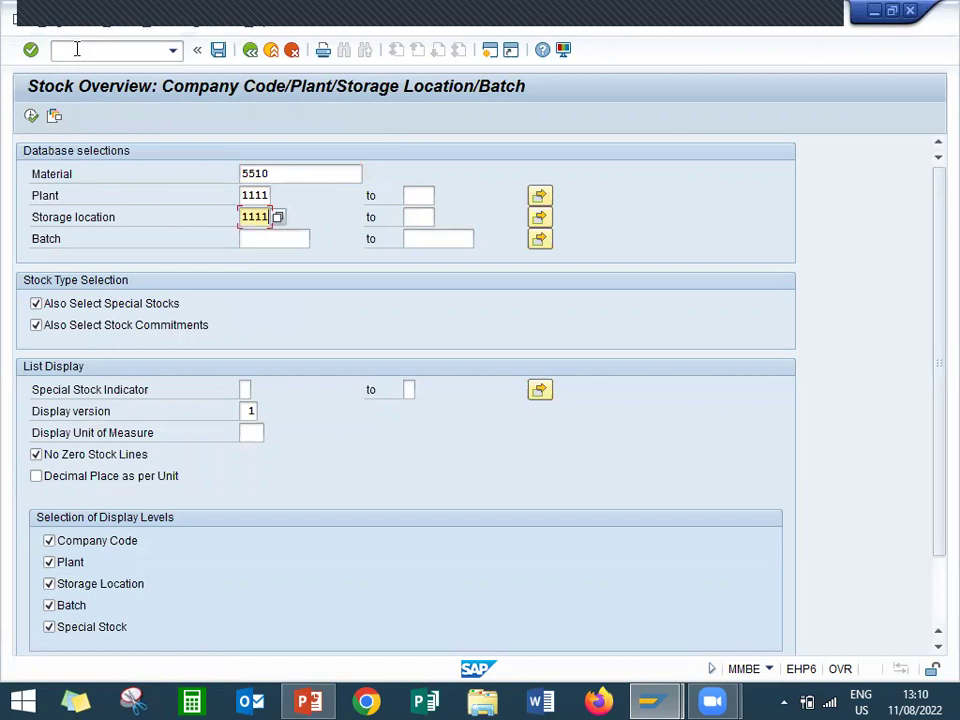
click(33, 117)
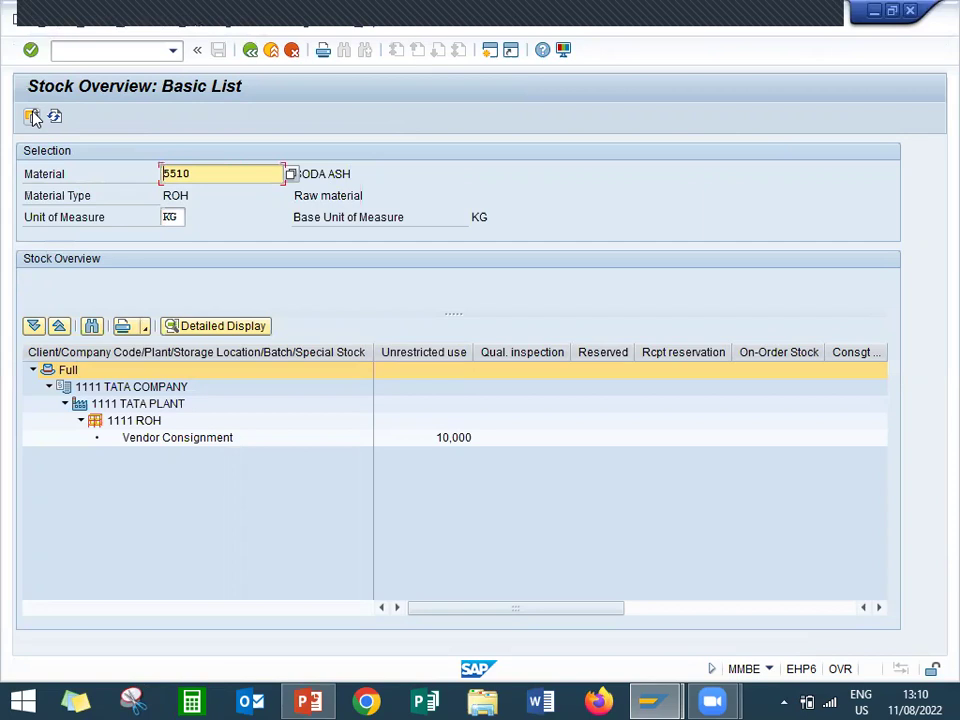
Exit the stock overview and reopen MIGO
click(270, 51)
text(MIGO)
key(Return)
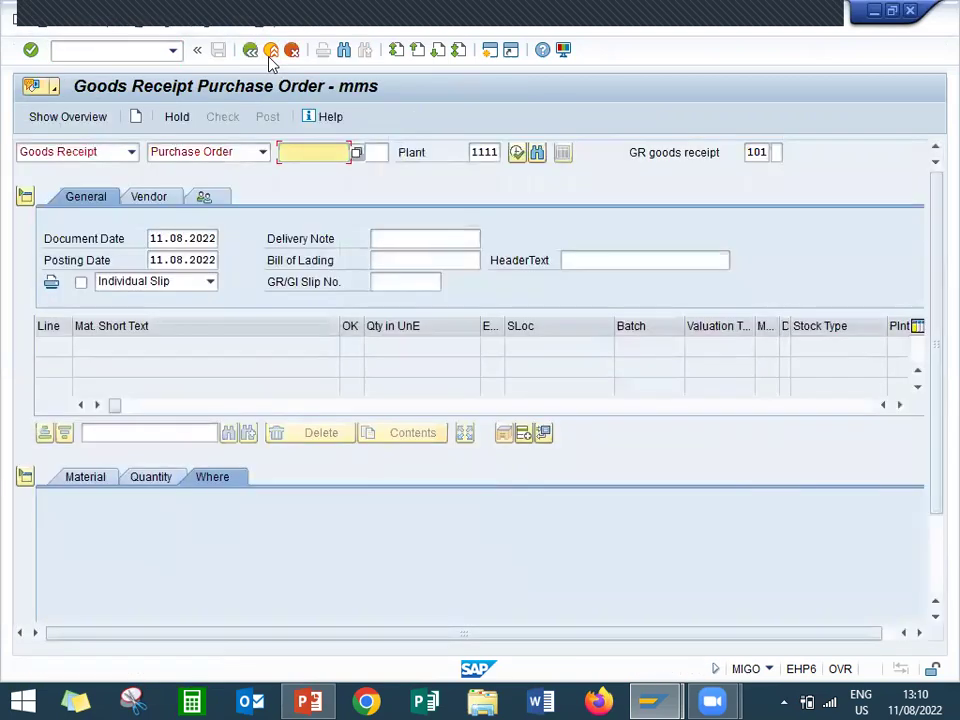
Switch MIGO to Transfer Posting and change movement type 301 to 411 K
click(70, 155)
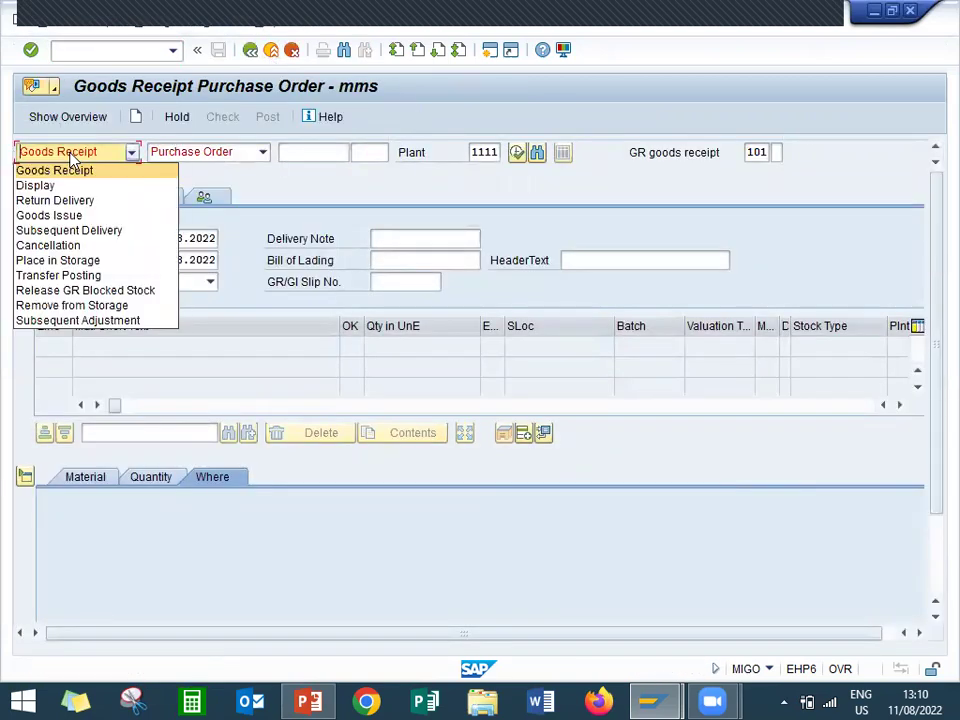
click(76, 275)
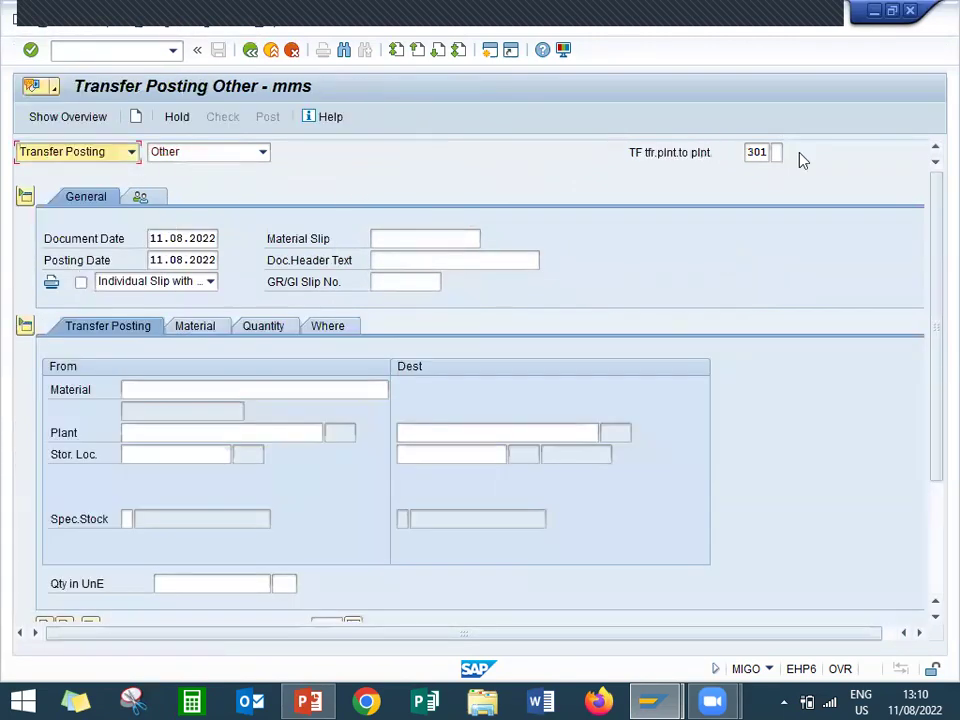
click(750, 150)
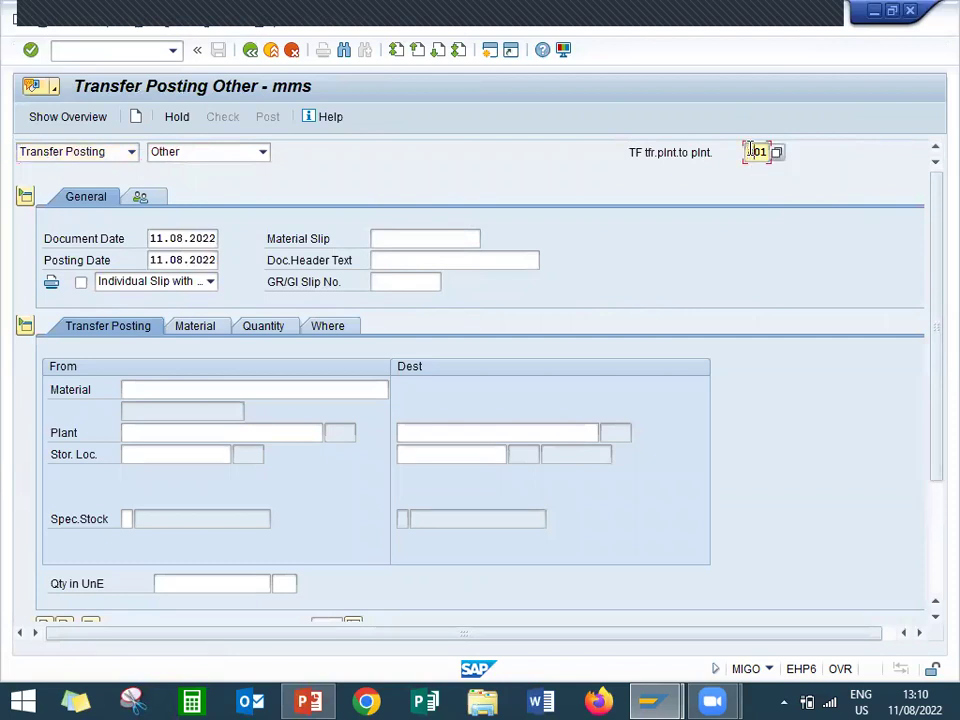
click(750, 150)
text(411)
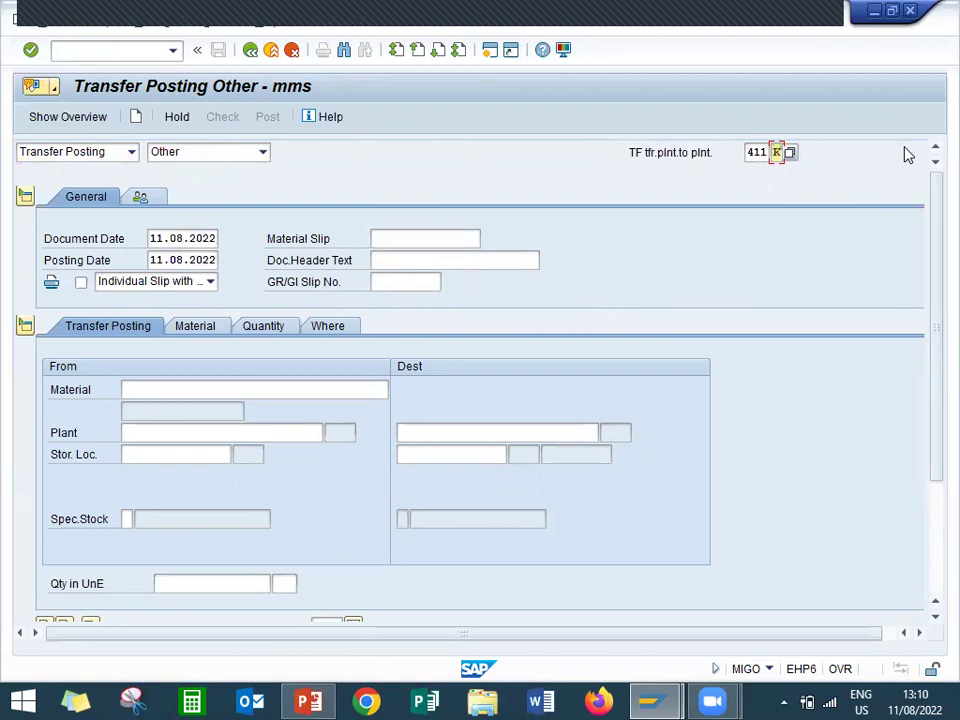
key(Return)
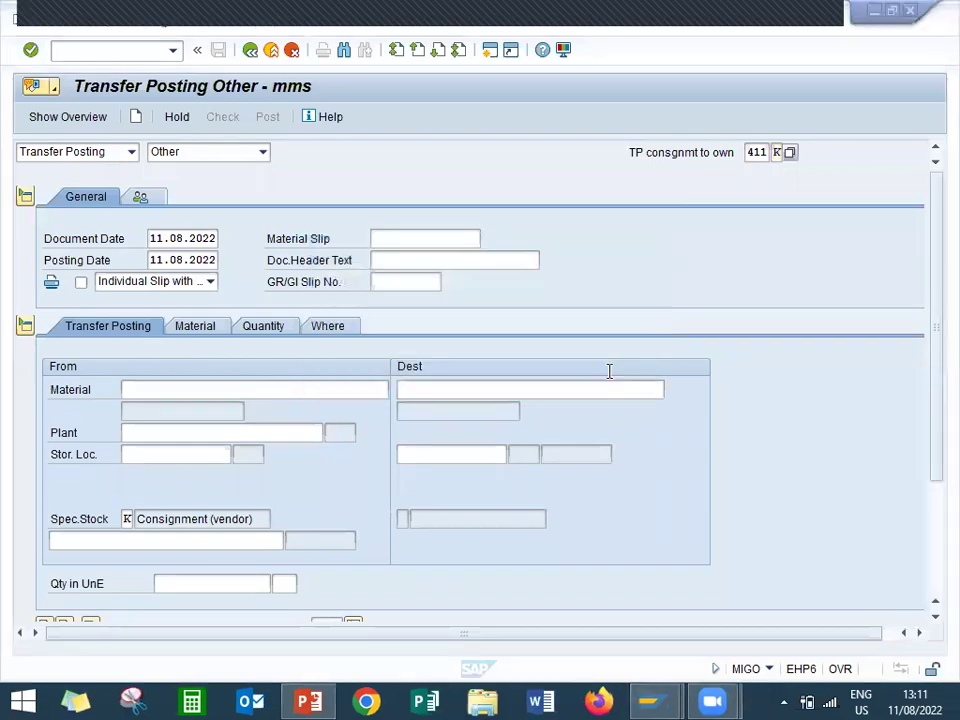
Enter source material 5510, plant 1111 and storage location 1111
click(248, 389)
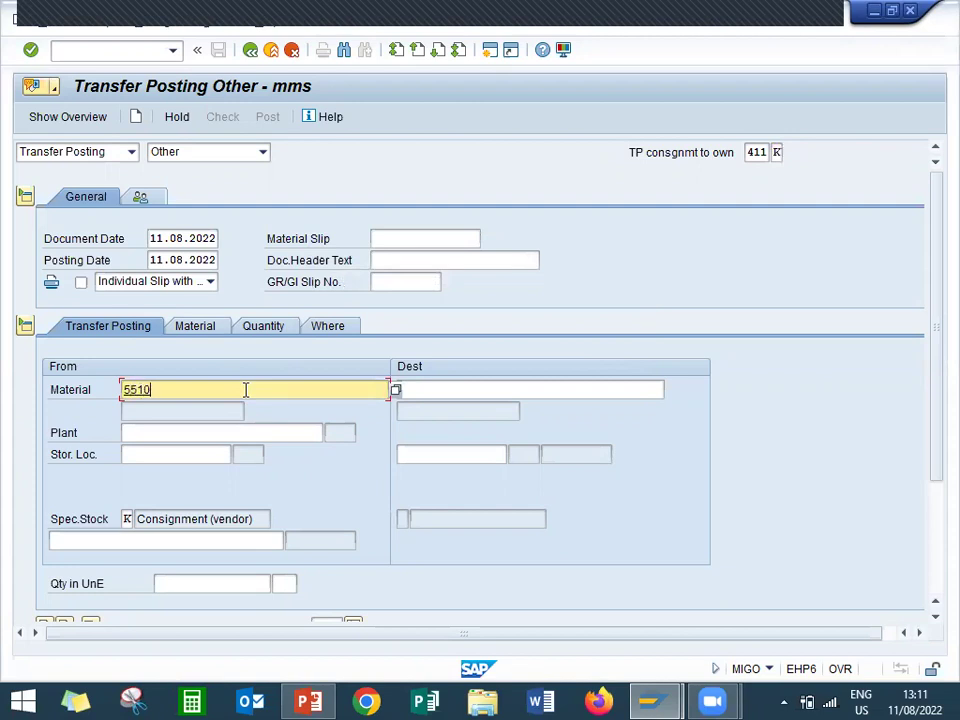
key(Tab)
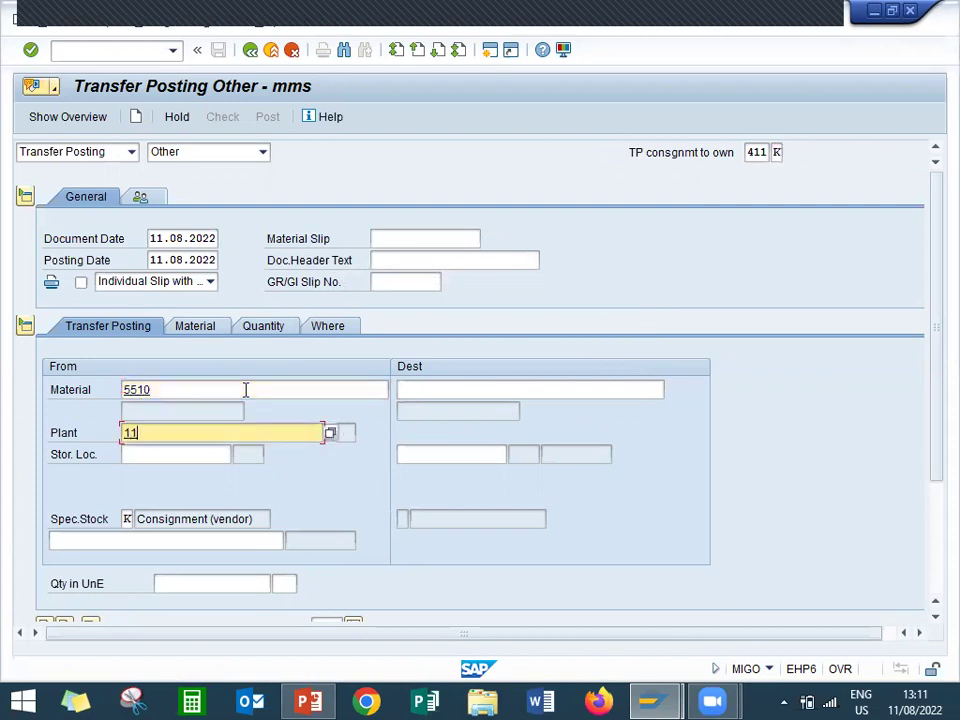
key(Tab)
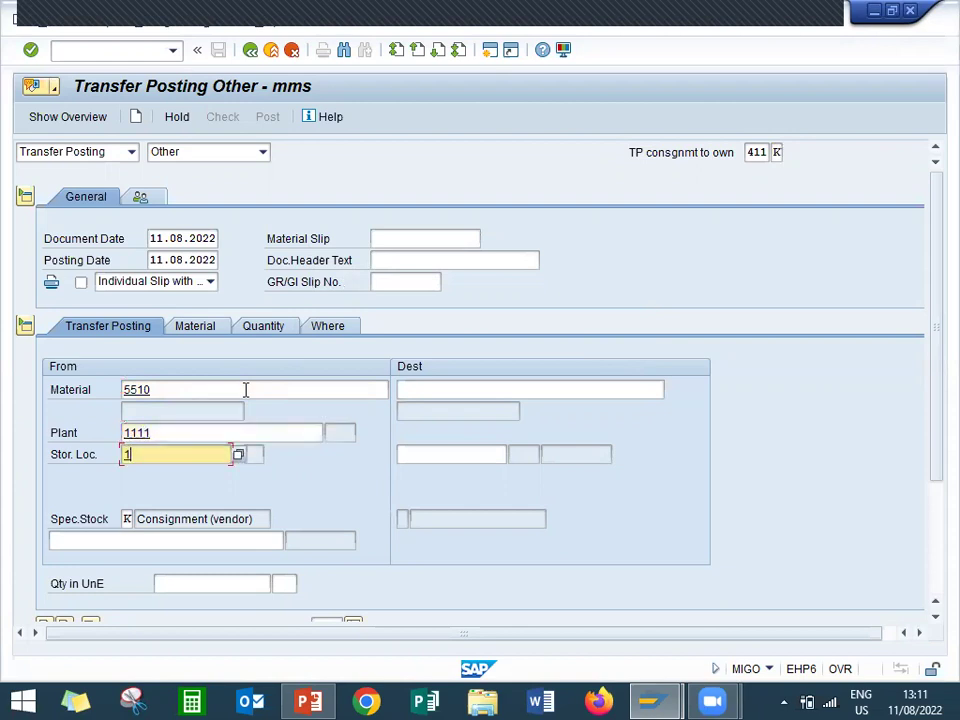
text(1111)
key(Return)
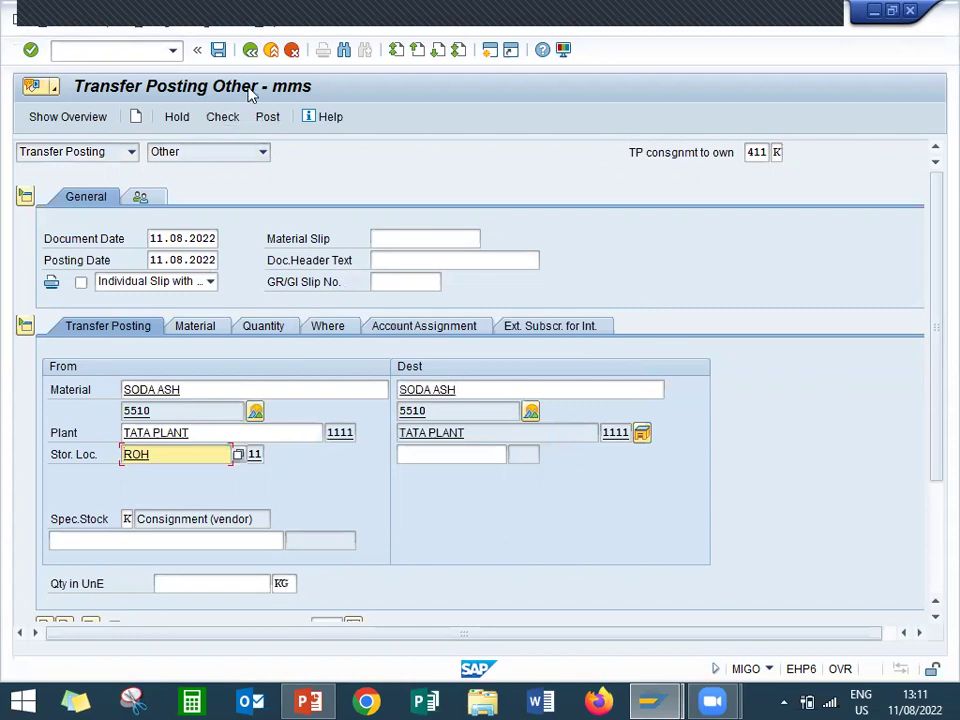
Dismiss the error log and set the destination storage location to 1111 (ROH)
click(219, 52)
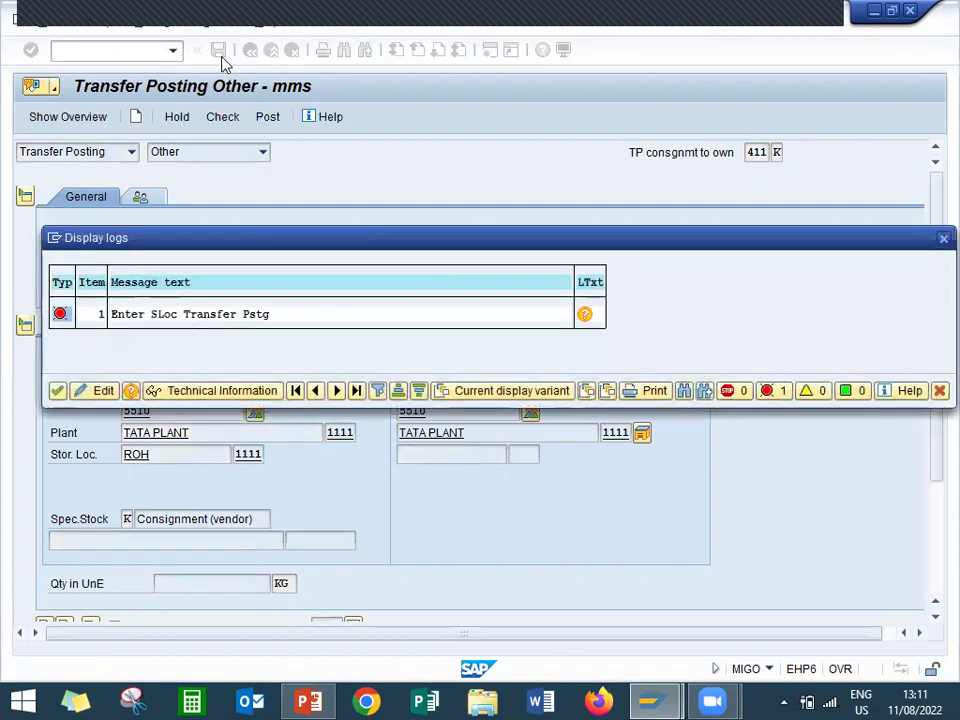
click(57, 391)
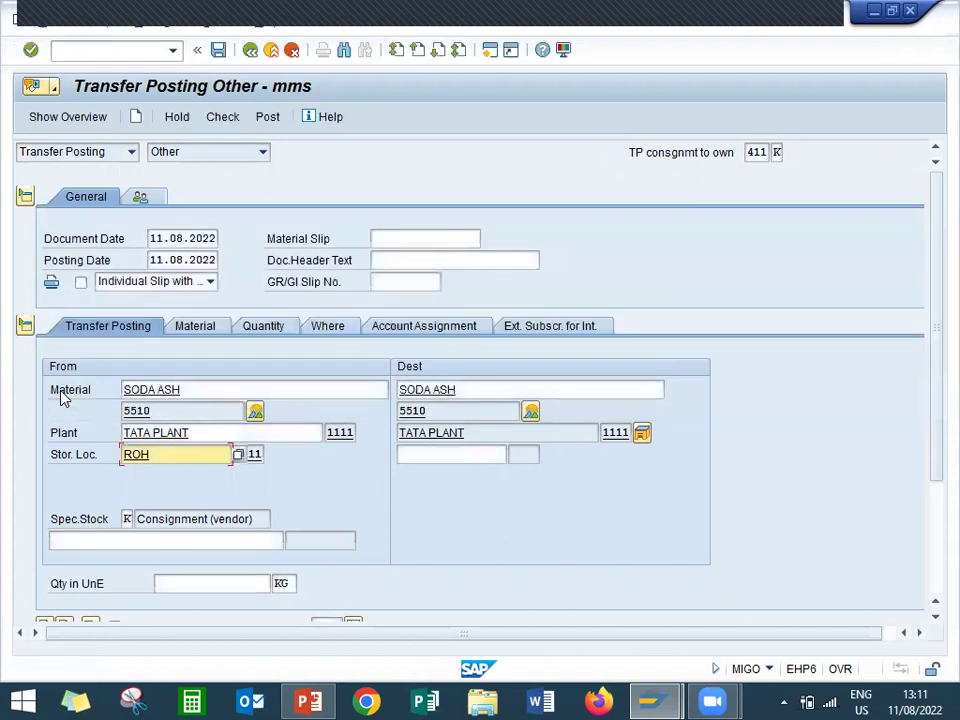
click(440, 453)
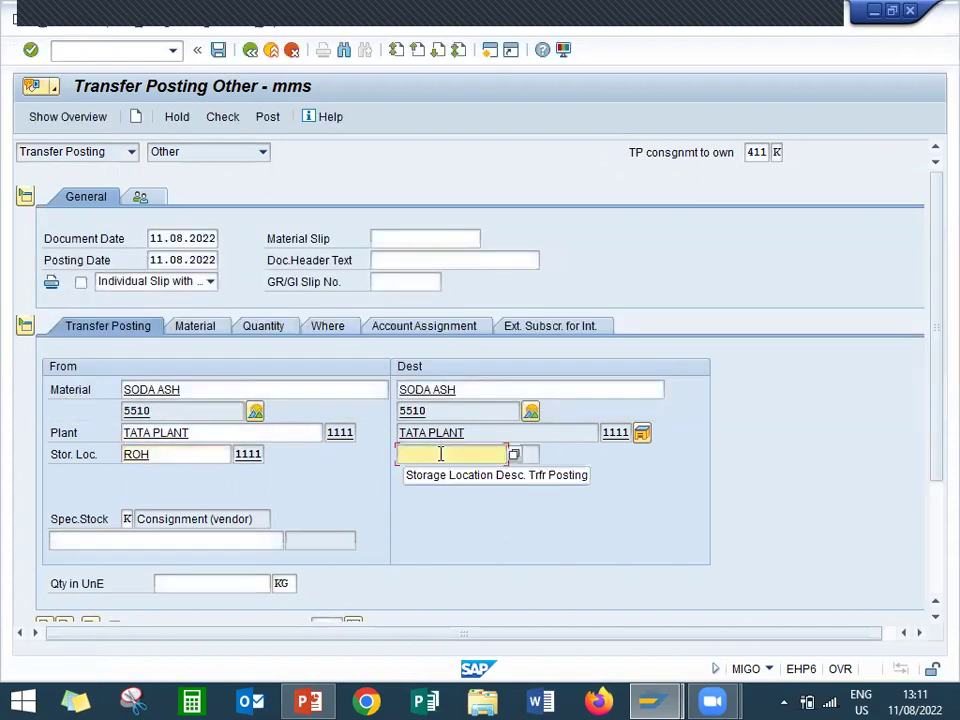
text(1111)
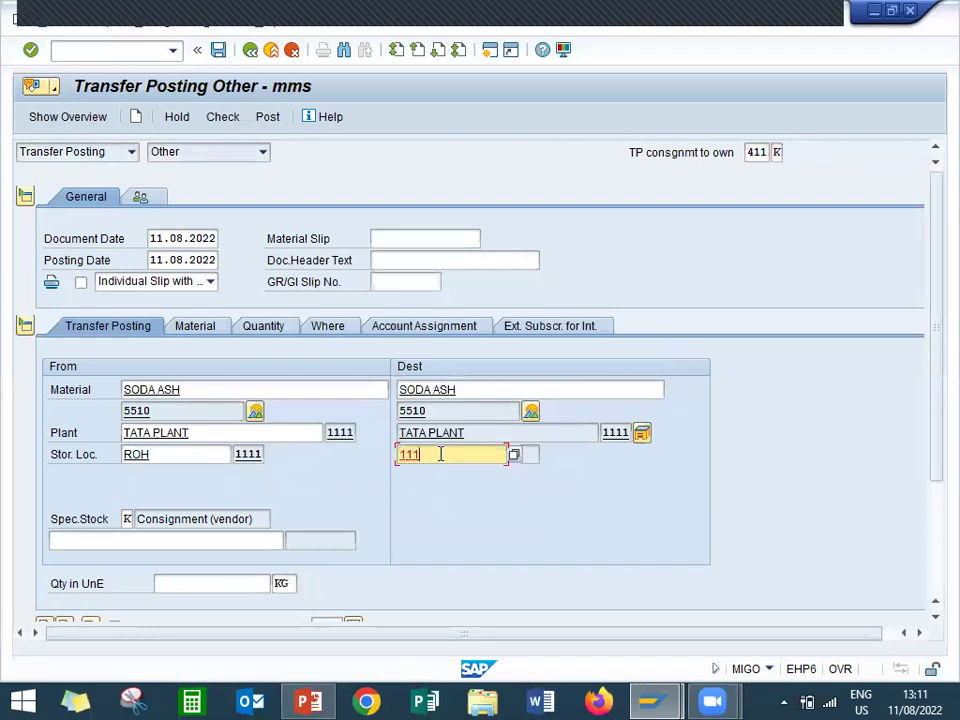
key(Return)
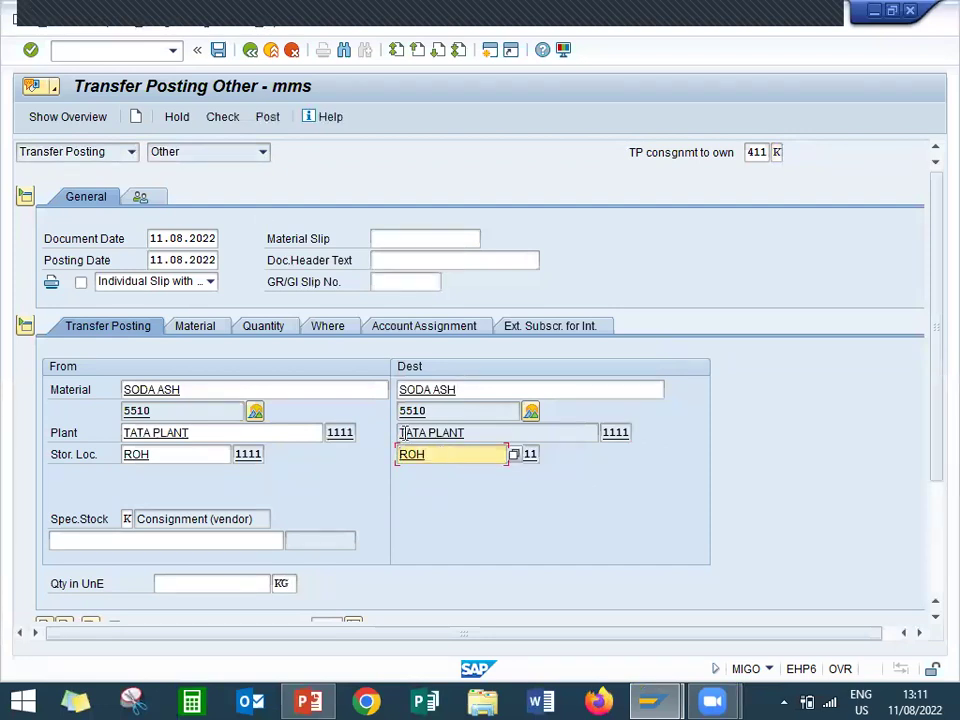
Attempt to post the transfer and close the missing-quantity error
click(267, 118)
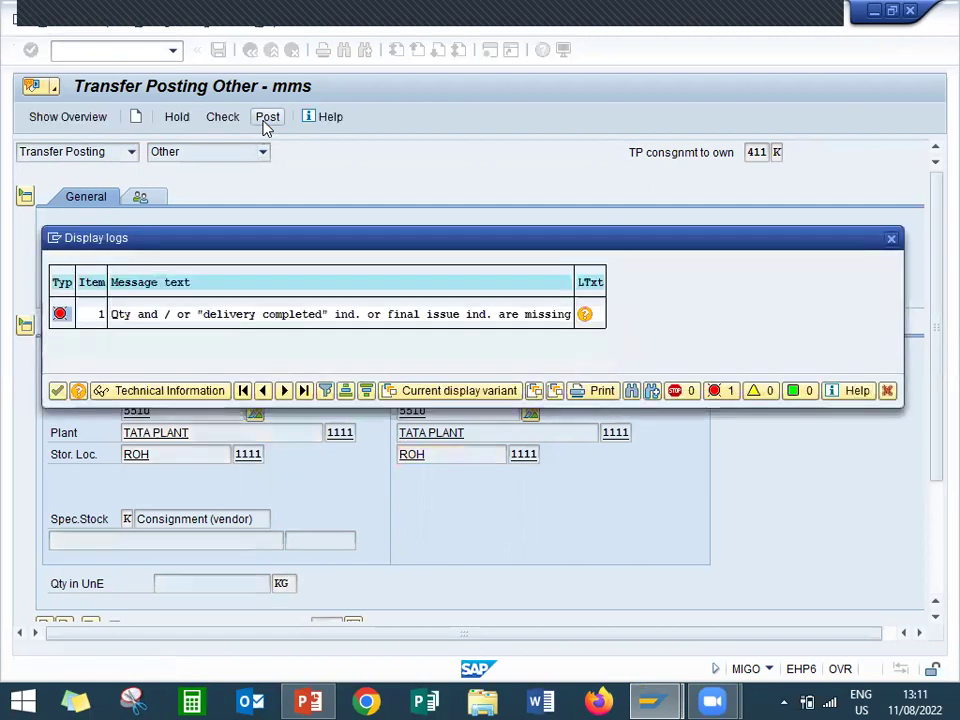
click(57, 392)
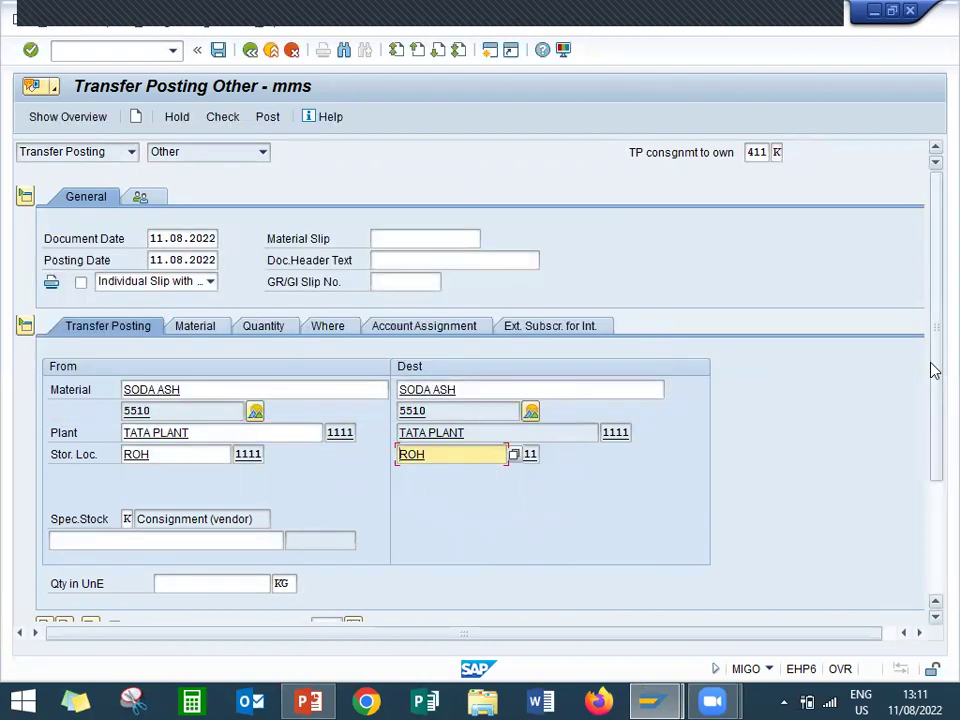
scroll(934, 502, down, 3)
scroll(934, 502, down, 2)
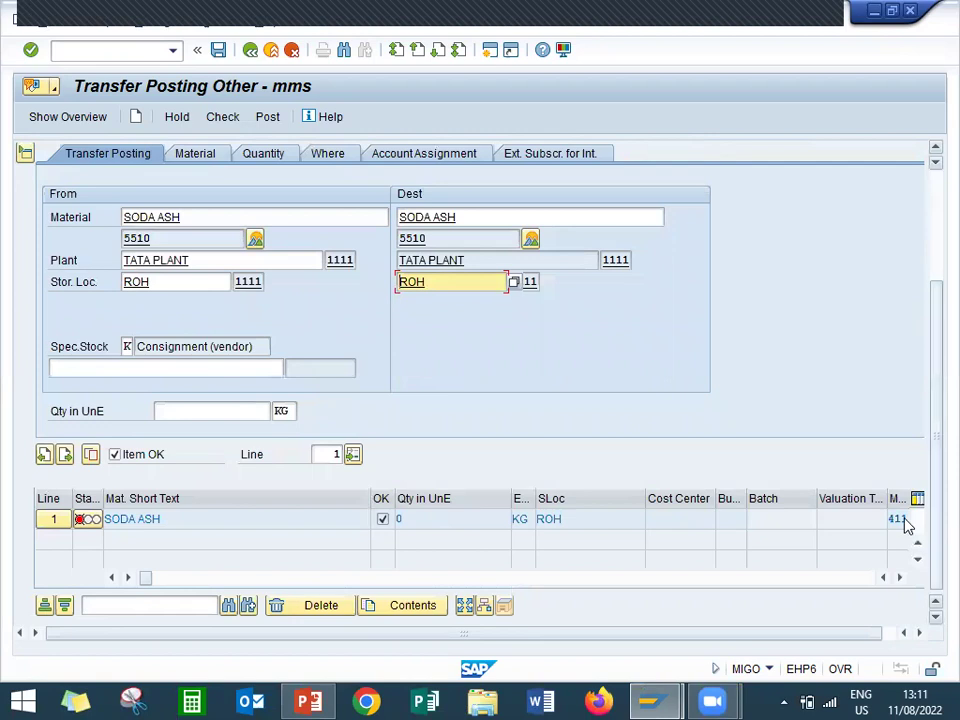
Enter a quantity of 10 KG for material 5510 and attempt the posting, dismissing the missing-vendor error
click(196, 156)
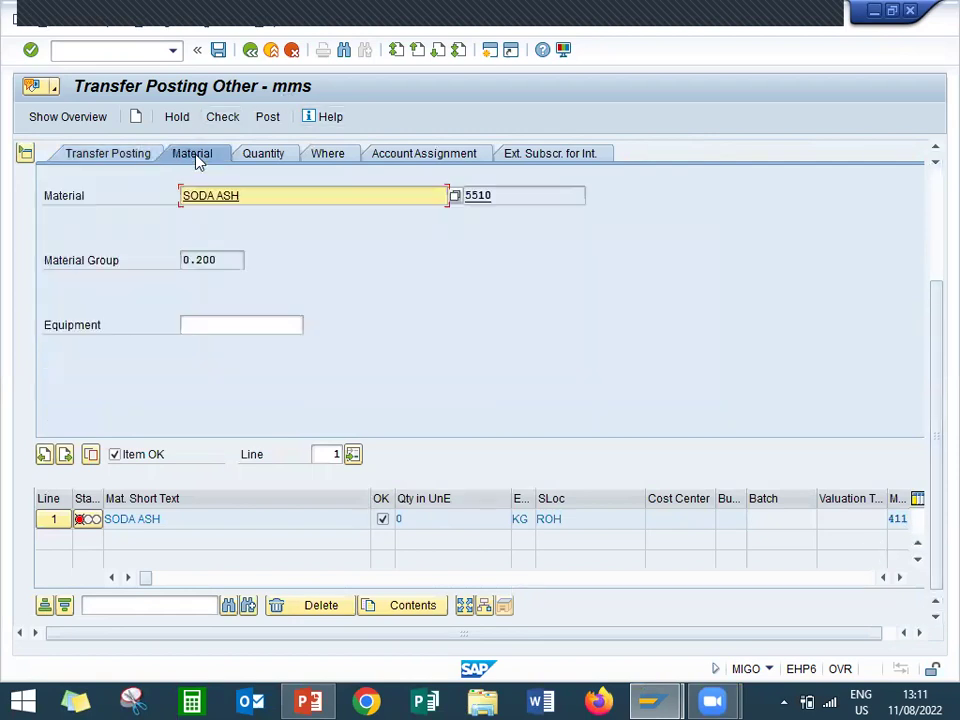
click(278, 156)
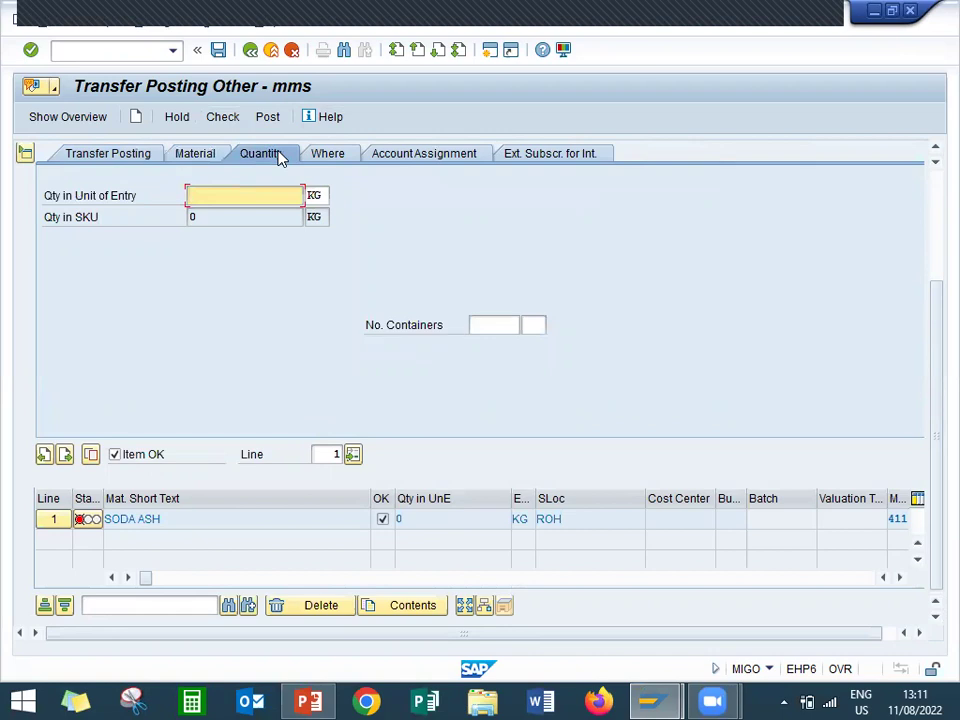
text(10)
key(Return)
click(263, 118)
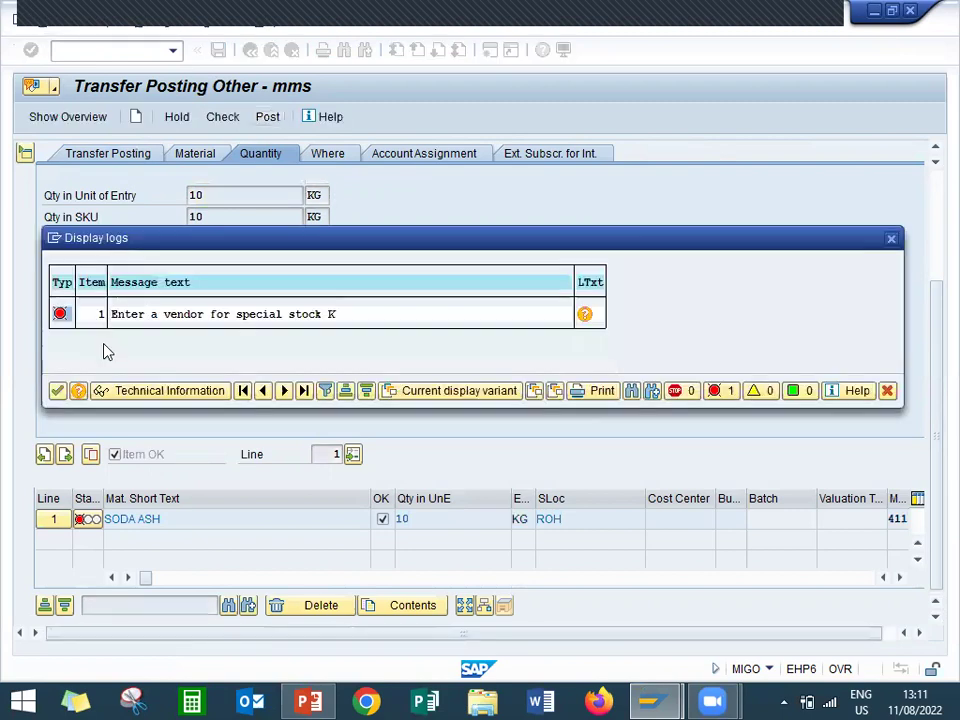
click(57, 393)
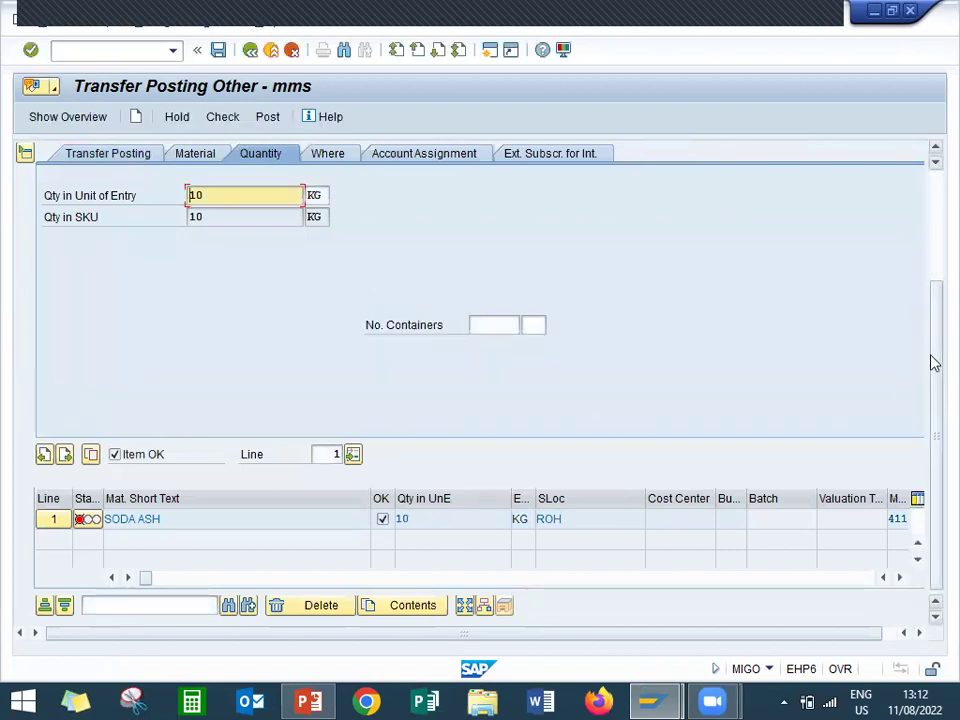
Fill in consignment vendor ROCK on the Where tab and post the 411 K transfer
drag(934, 366, 933, 236)
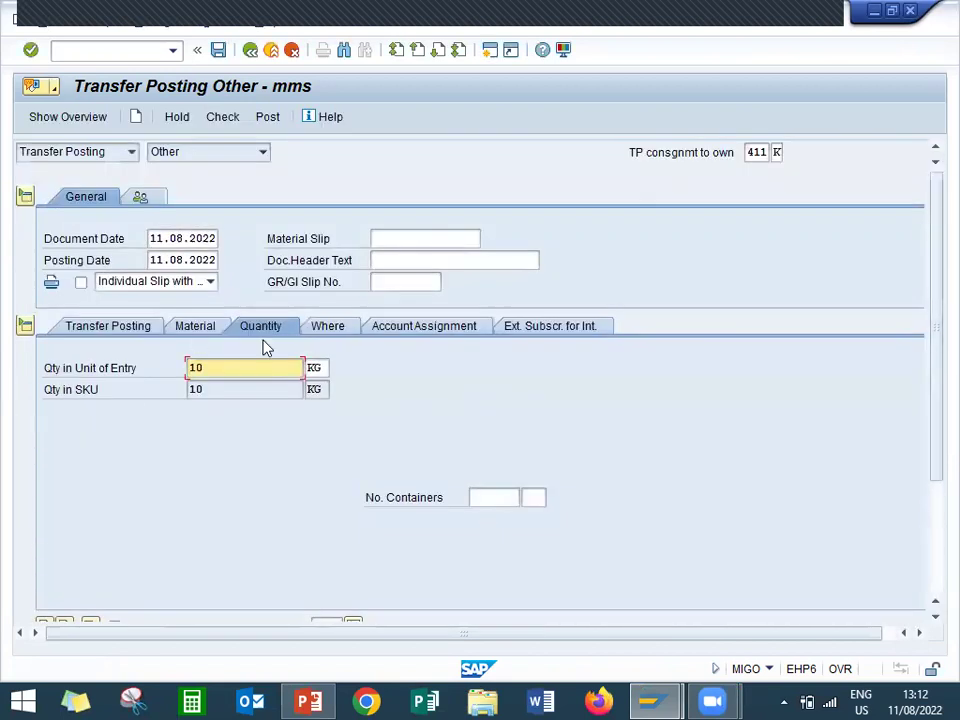
click(330, 327)
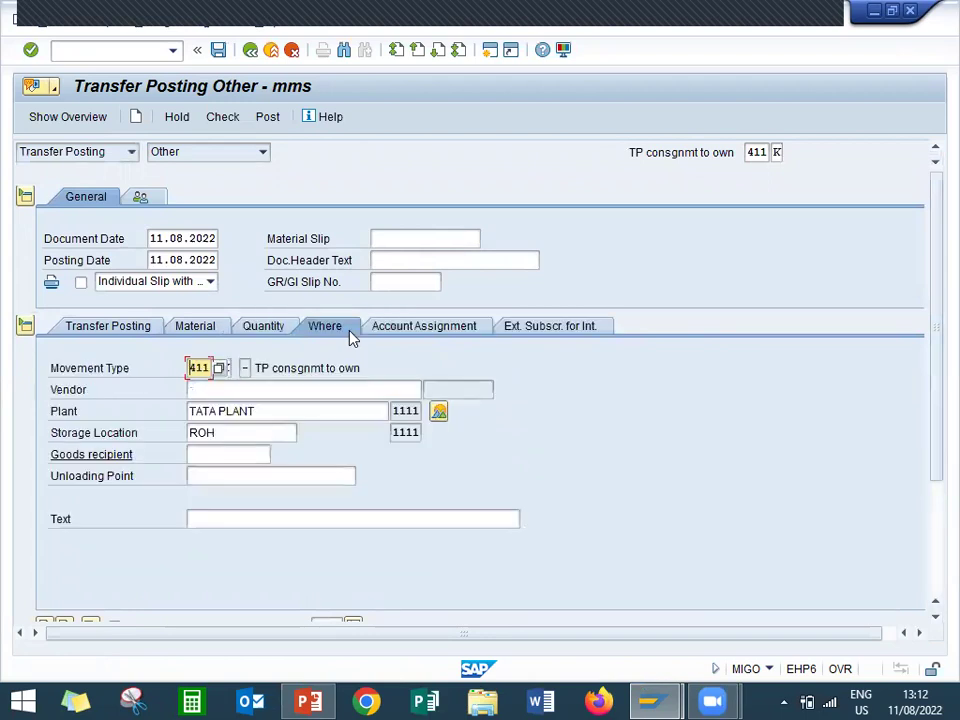
click(298, 388)
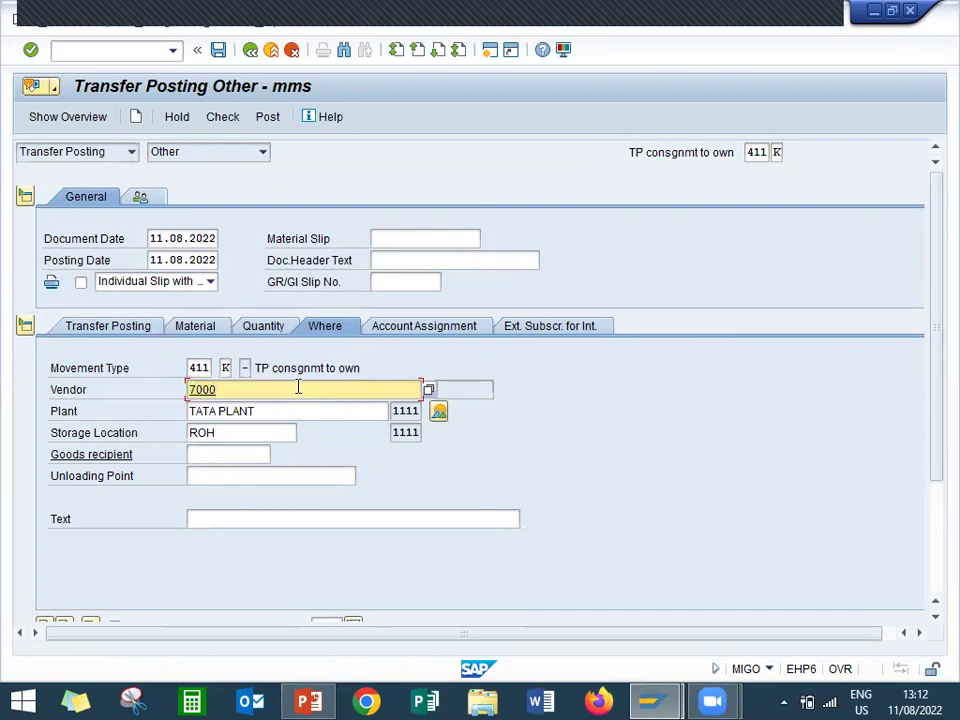
text(7000755)
key(Return)
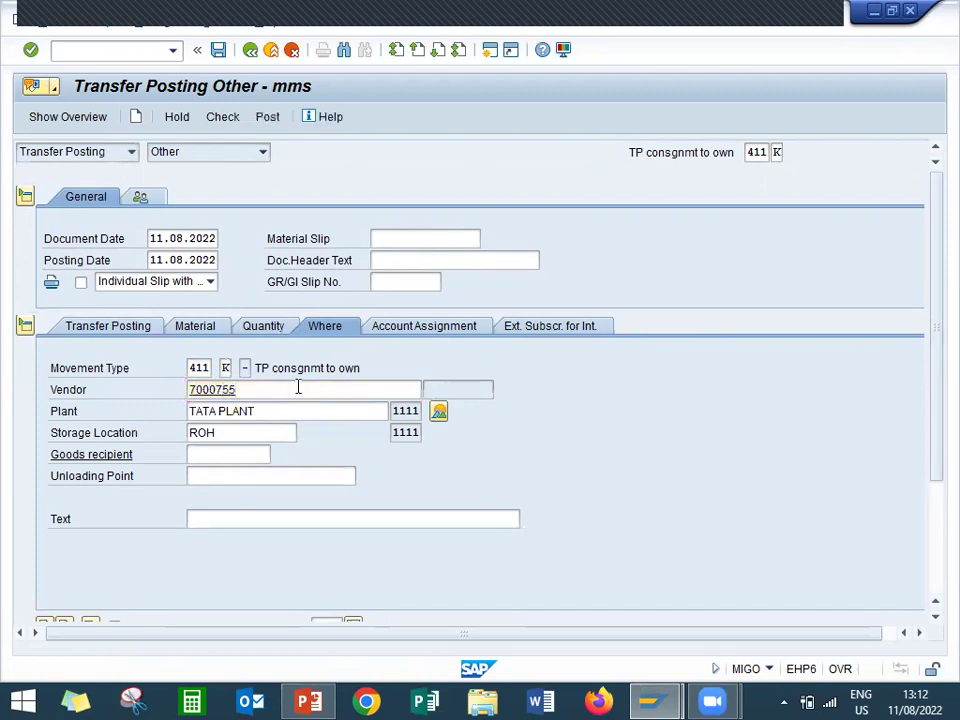
click(272, 119)
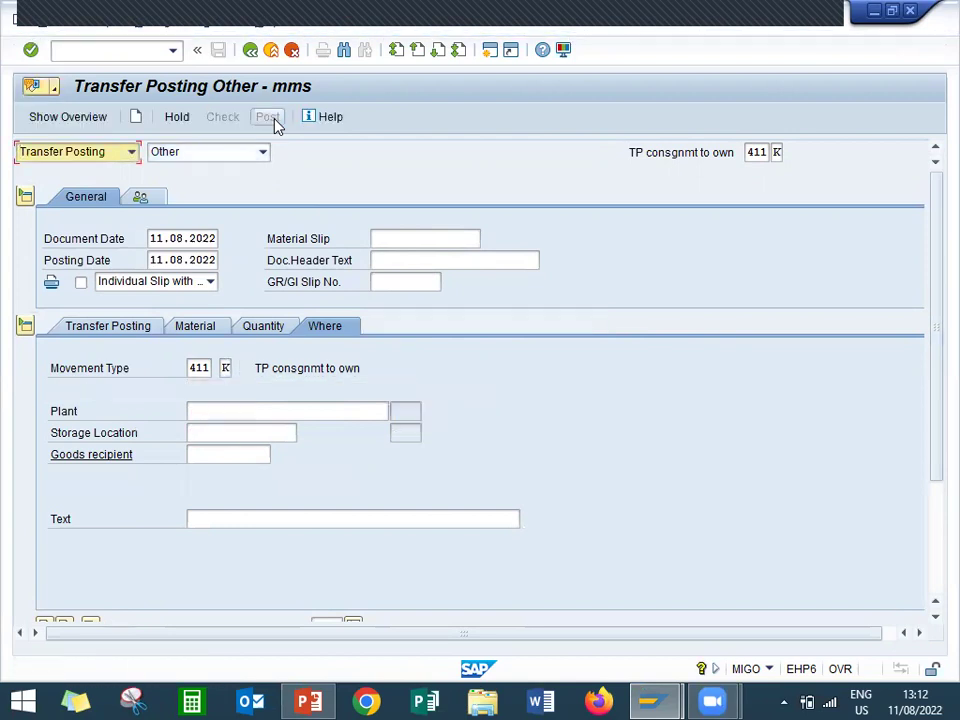
Leave MIGO and check in MMBE that 5510 shows 10 KG unrestricted in plant 1111, ROH
click(276, 52)
text(MMBE)
key(Return)
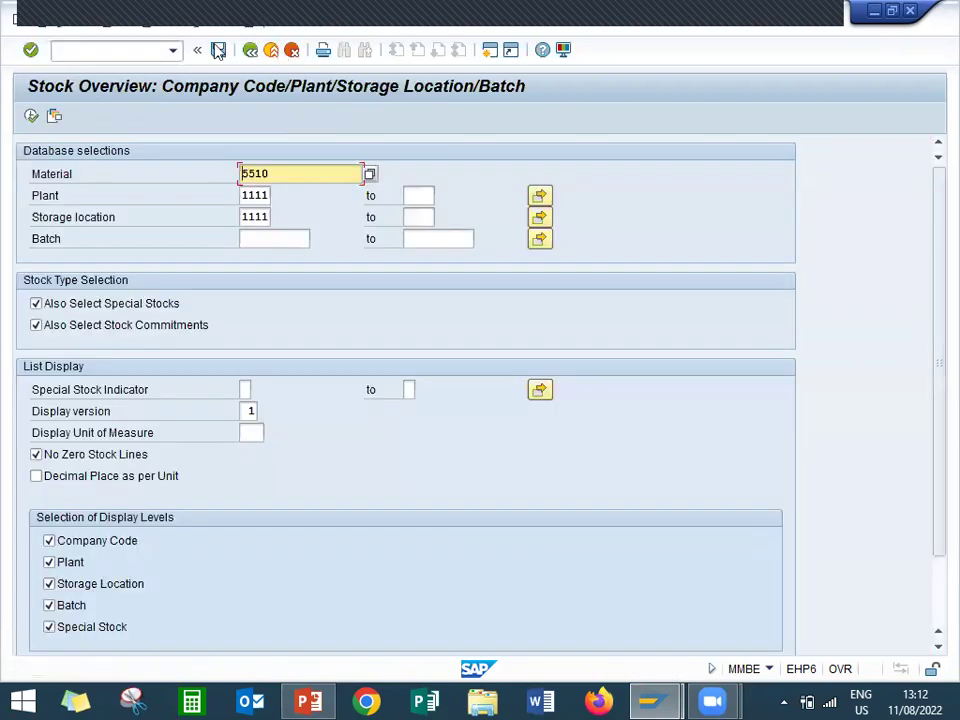
click(31, 117)
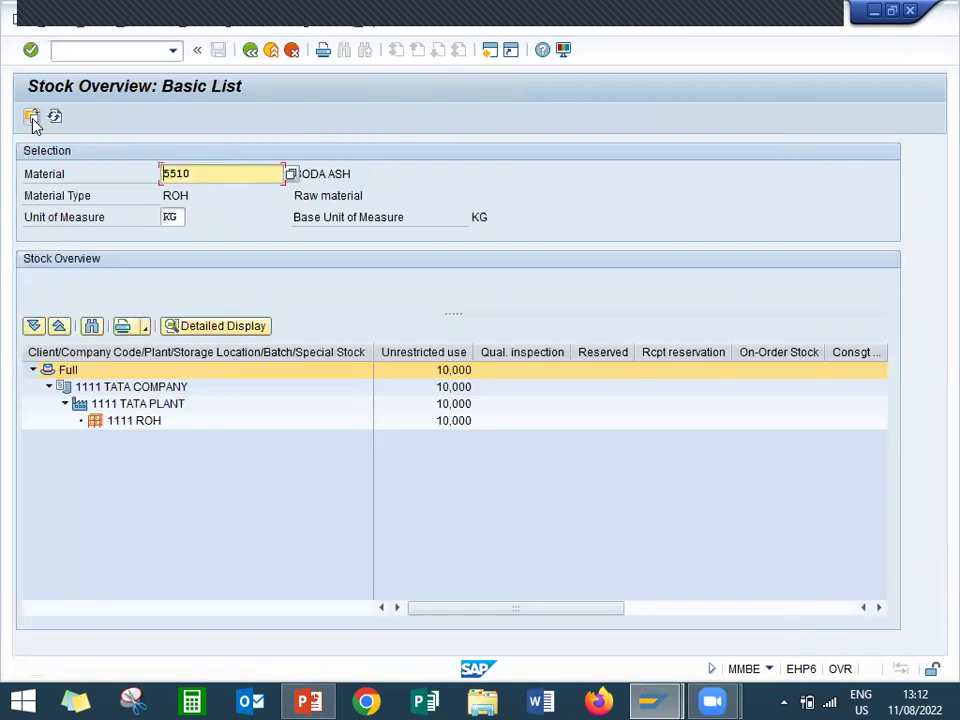
click(272, 54)
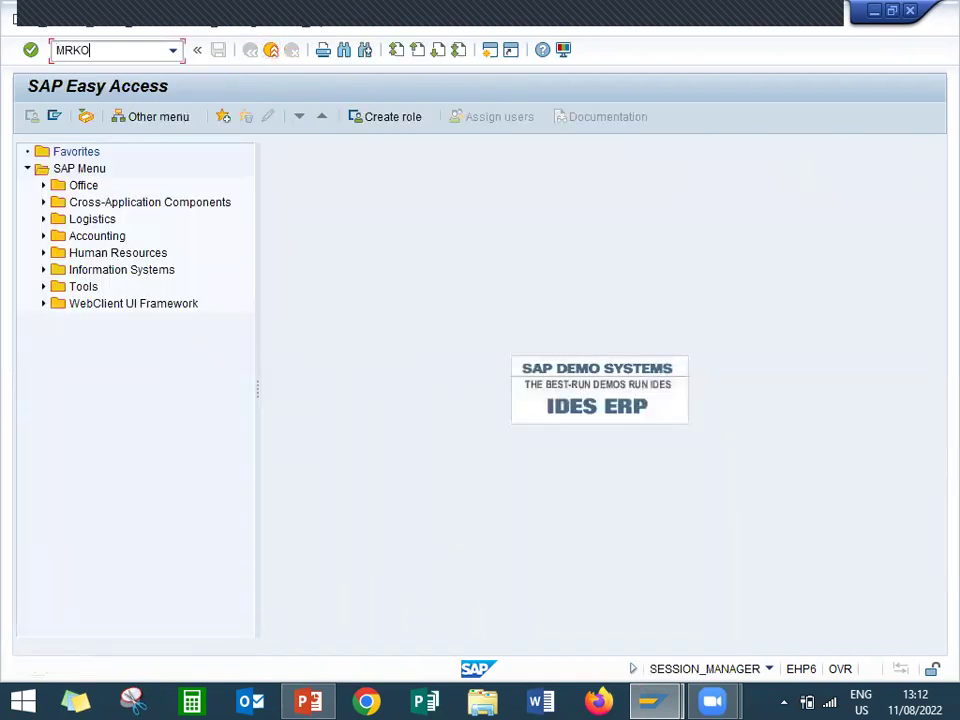
key(Return)
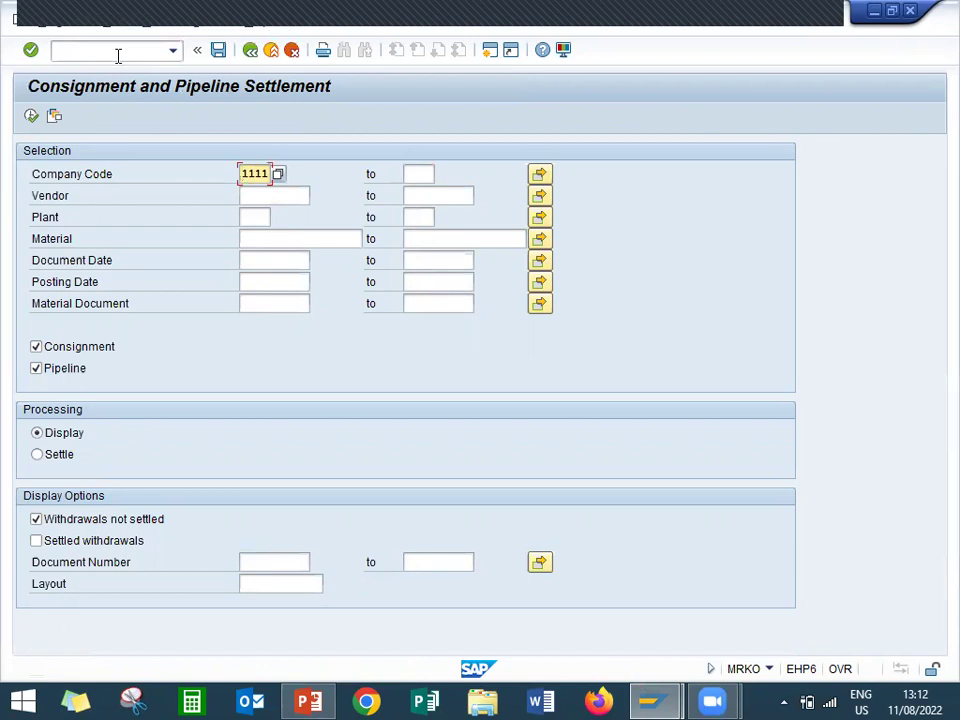
key(Down)
key(Down)
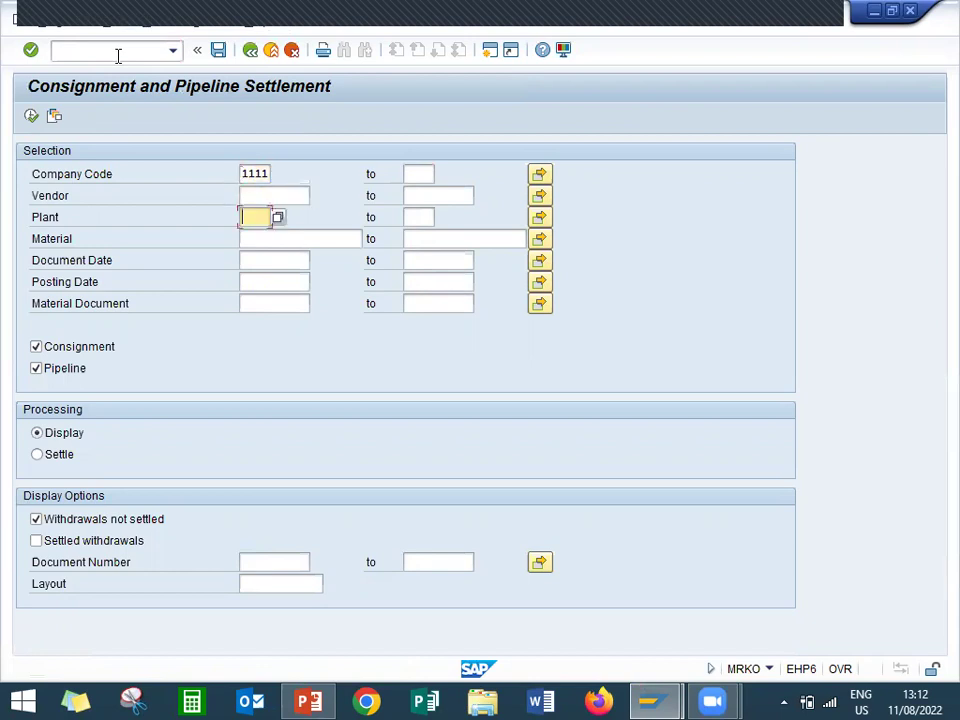
text(1111)
key(Down)
text(5510)
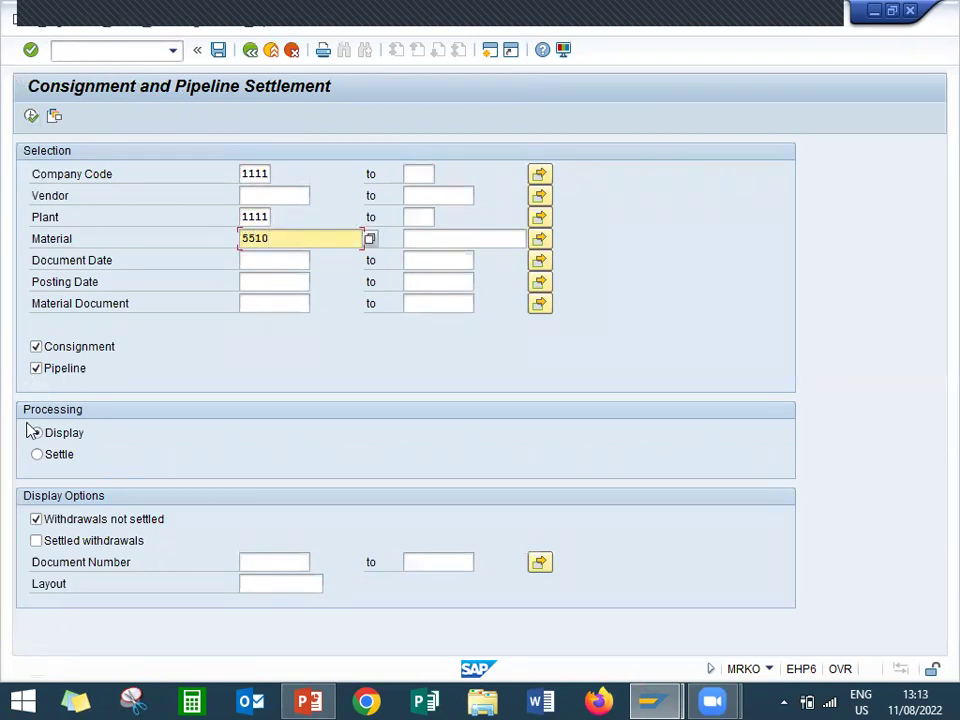
click(36, 454)
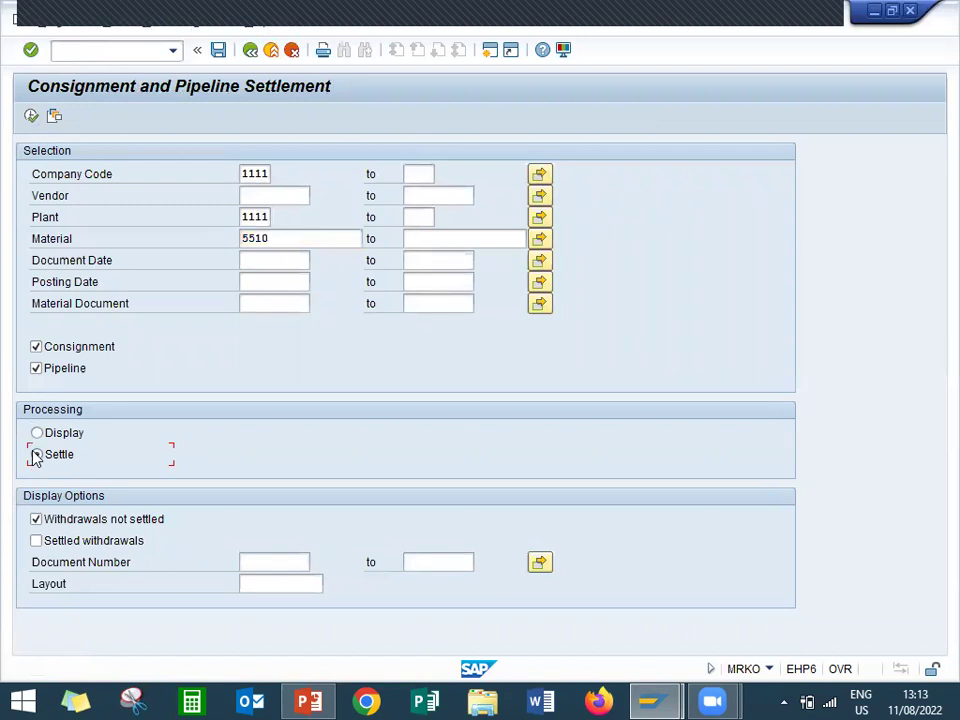
click(33, 117)
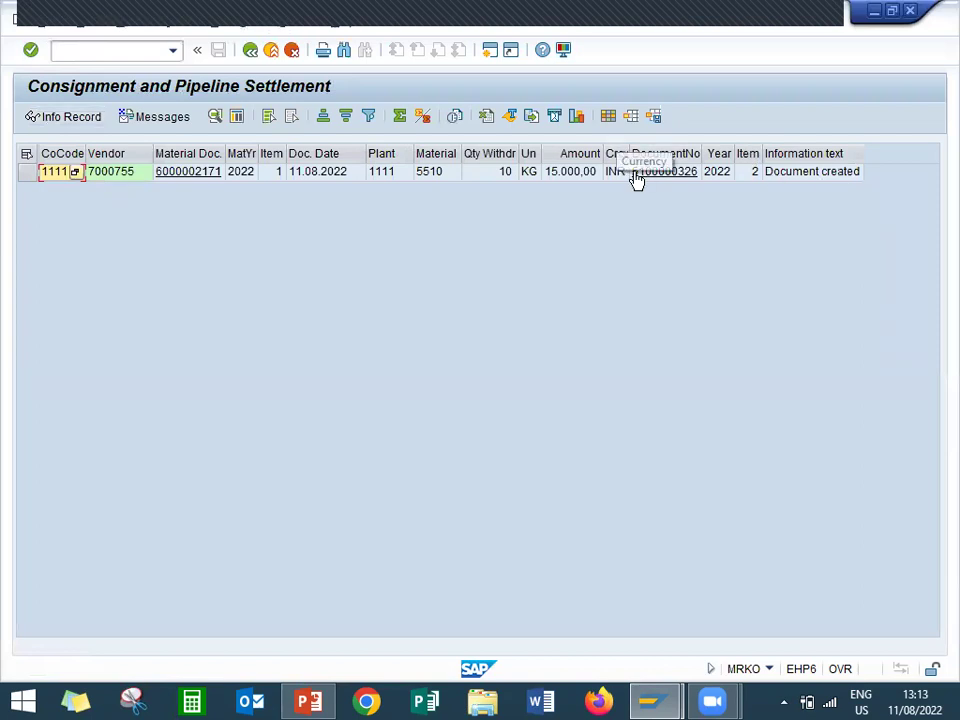
click(645, 173)
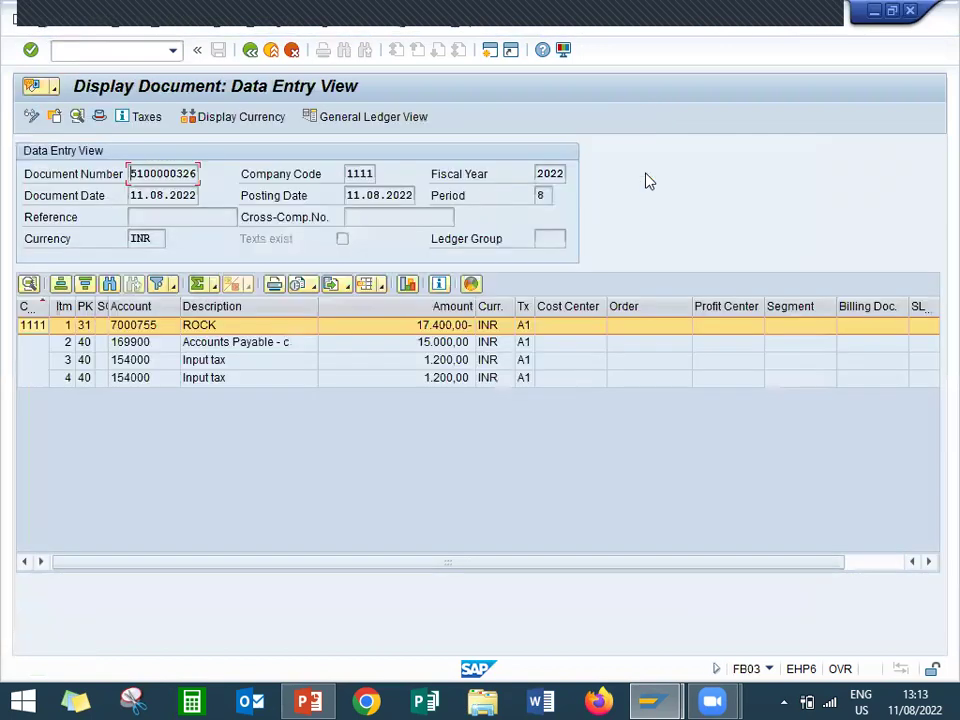
click(459, 379)
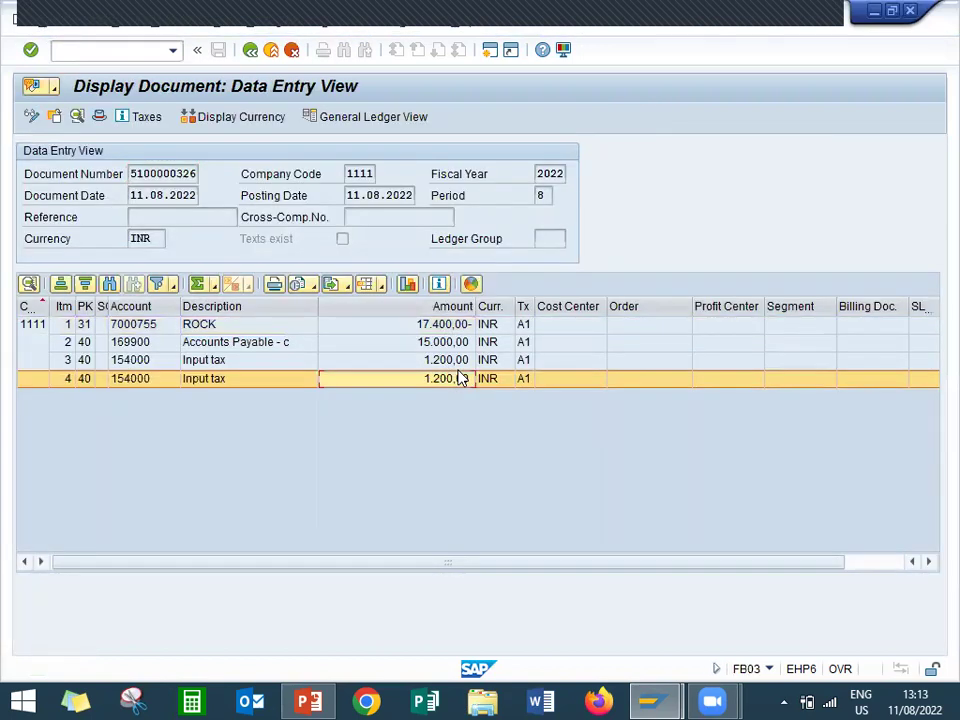
click(273, 50)
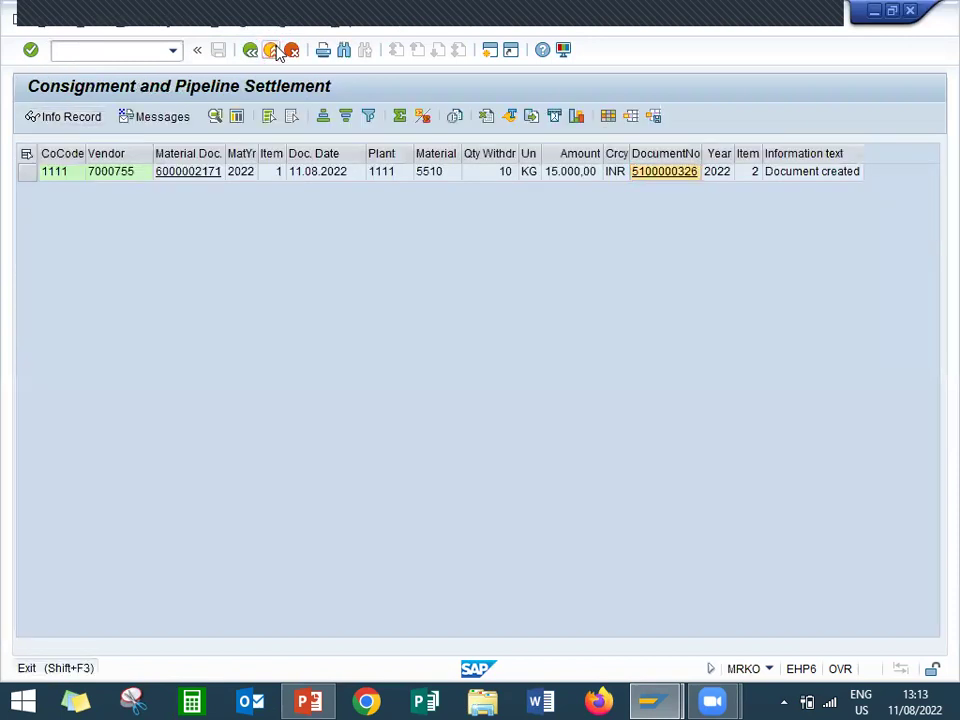
click(278, 52)
click(278, 52)
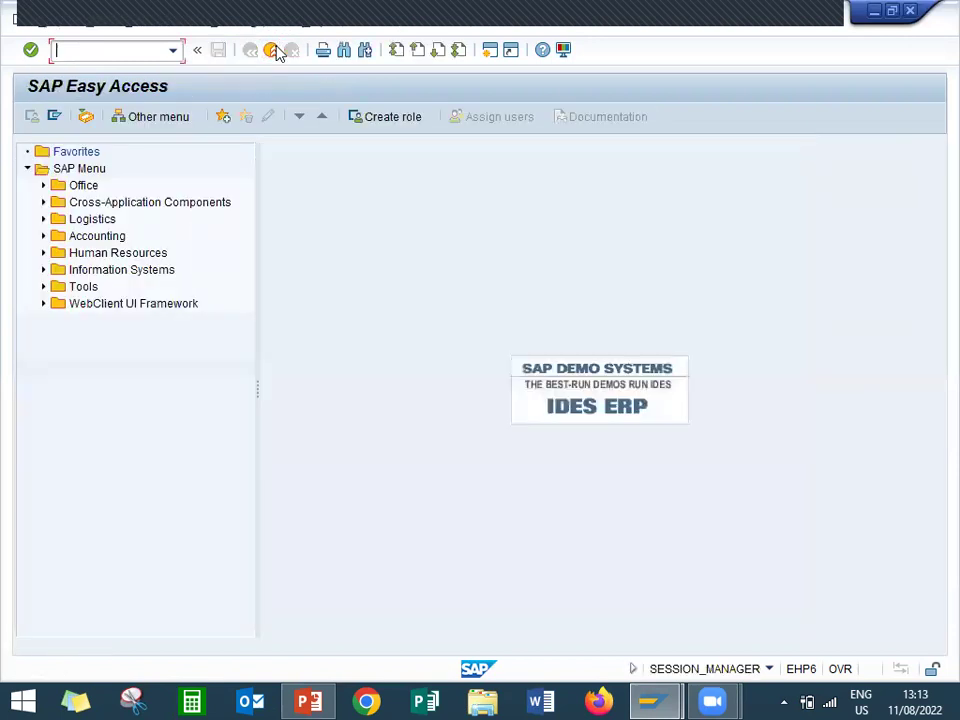